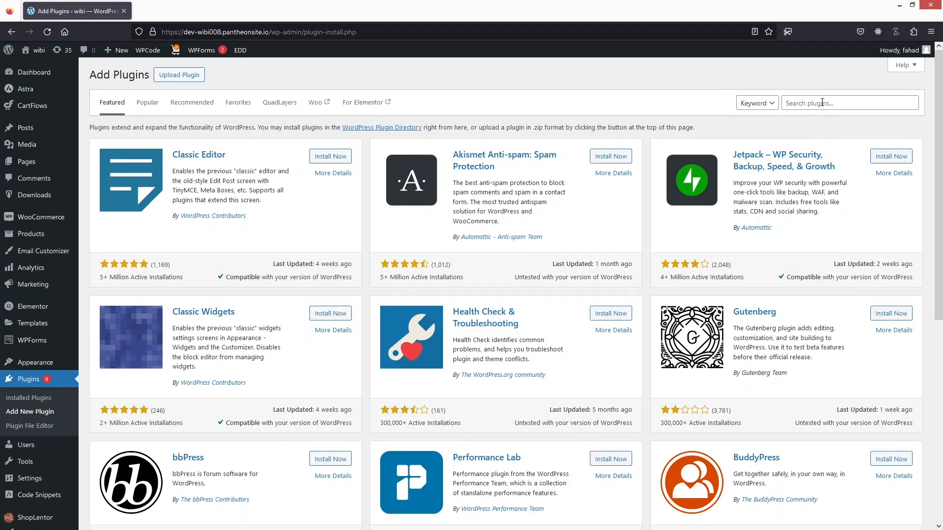
Search the plugin directory for "wpform" to check on the WPForms plugin
left_click(825, 103)
type("wpform")
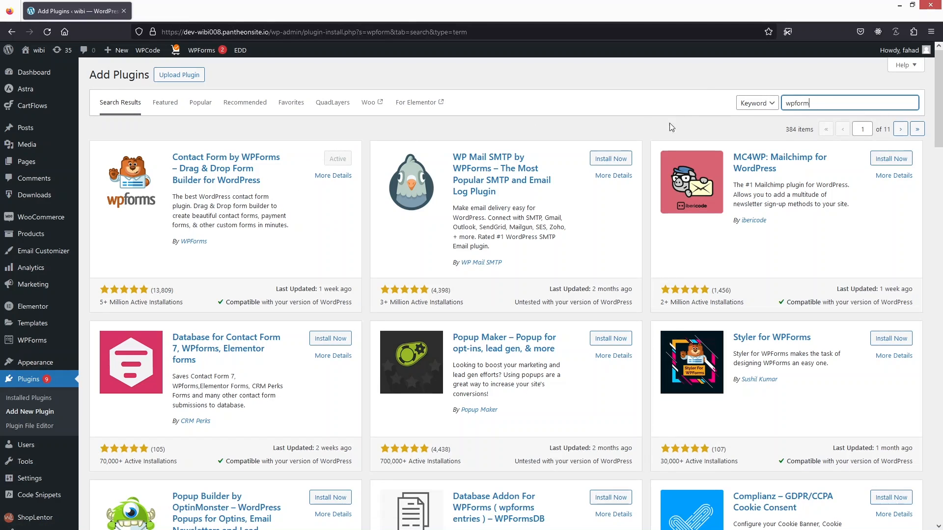
Search the plugin directory for "qi addons", install and activate Qi Addons For Elementor, and reload the page
left_click_drag(820, 101, 777, 96)
type("qi addons")
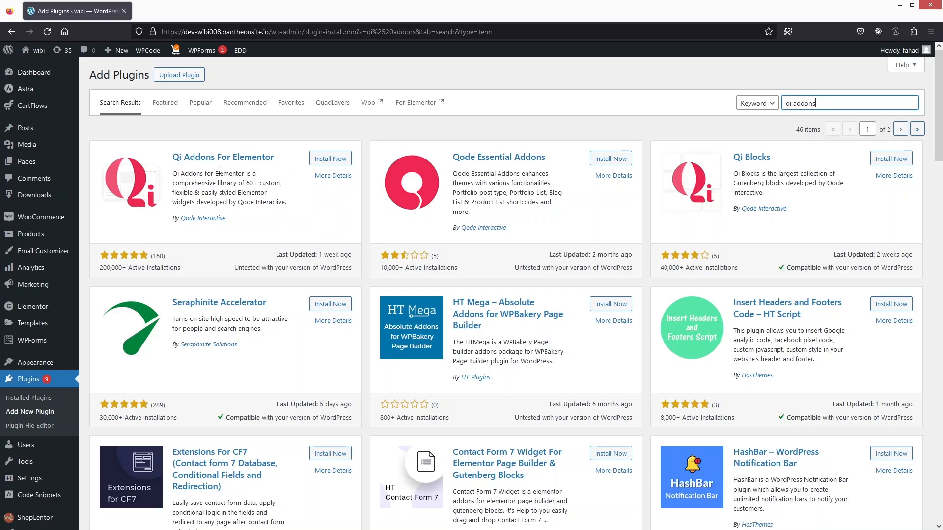
left_click(335, 162)
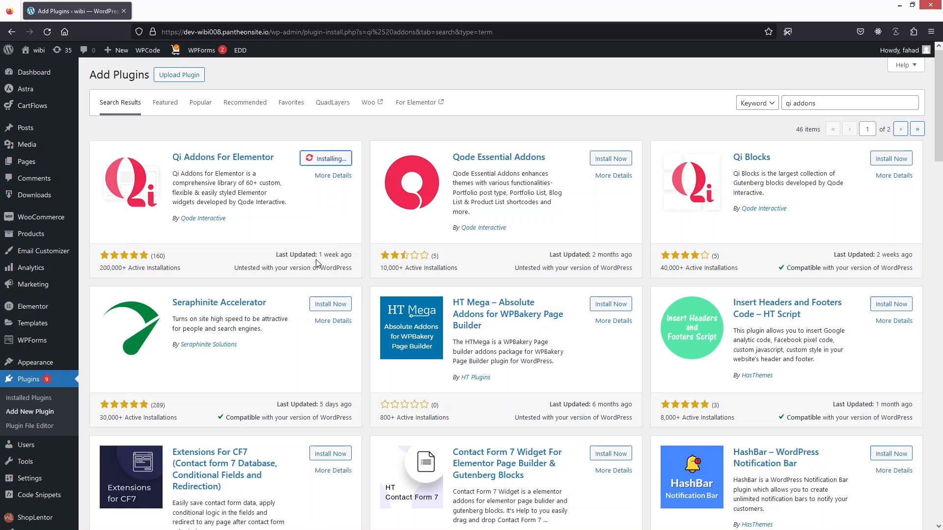
left_click(325, 159)
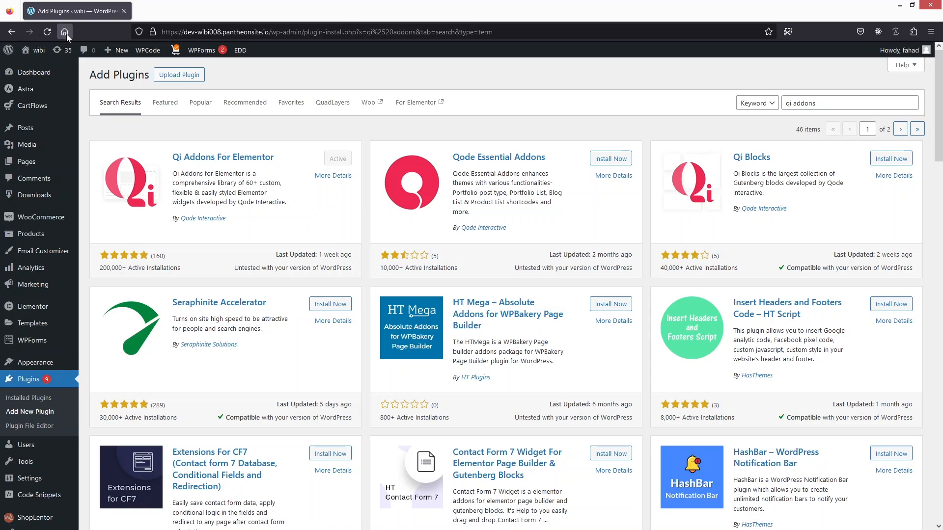
left_click(51, 33)
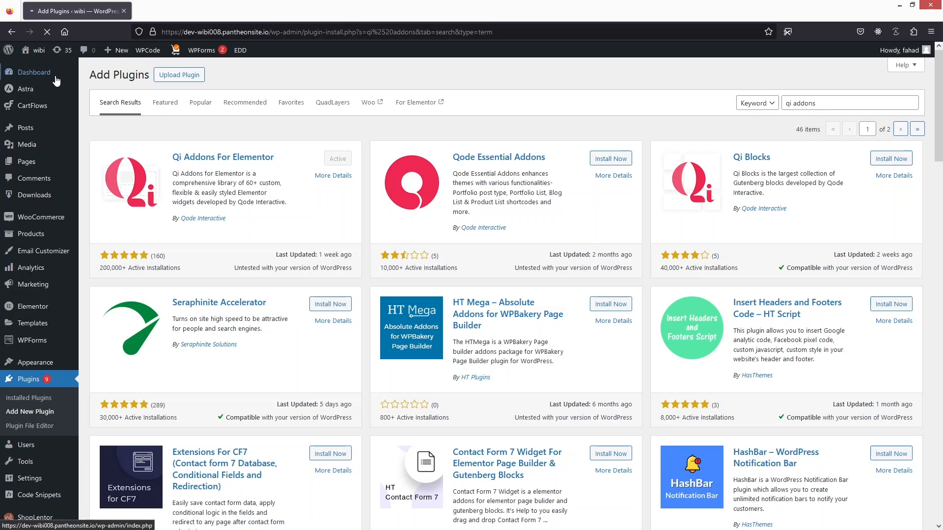
Dismiss the Elementor, review-request and diagnostic data notices on the Qi Addons welcome page
scroll(82, 417, "down", 4)
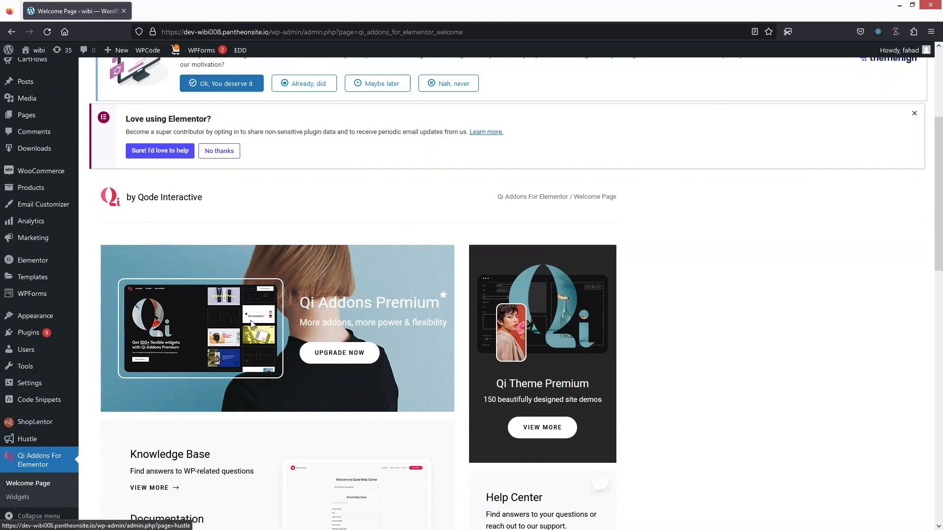
scroll(251, 324, "up", 5)
left_click(914, 316)
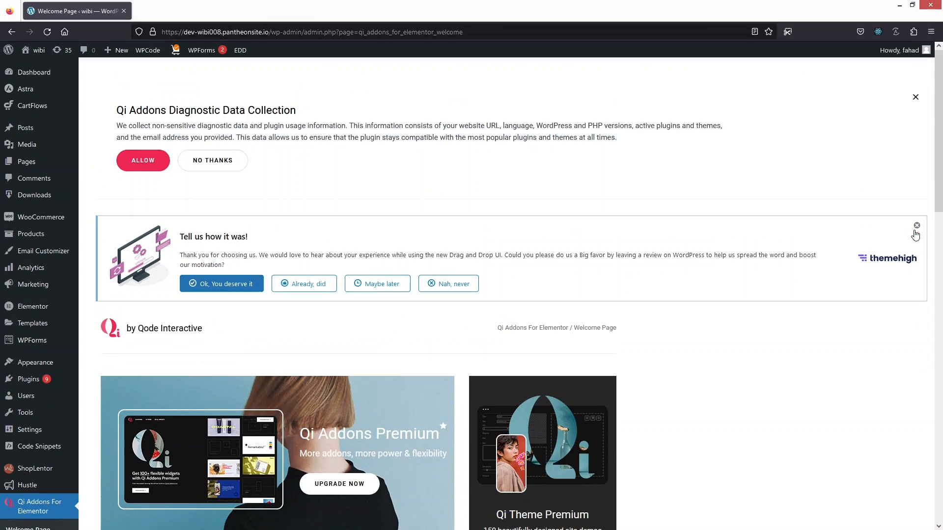
left_click(916, 226)
left_click(916, 97)
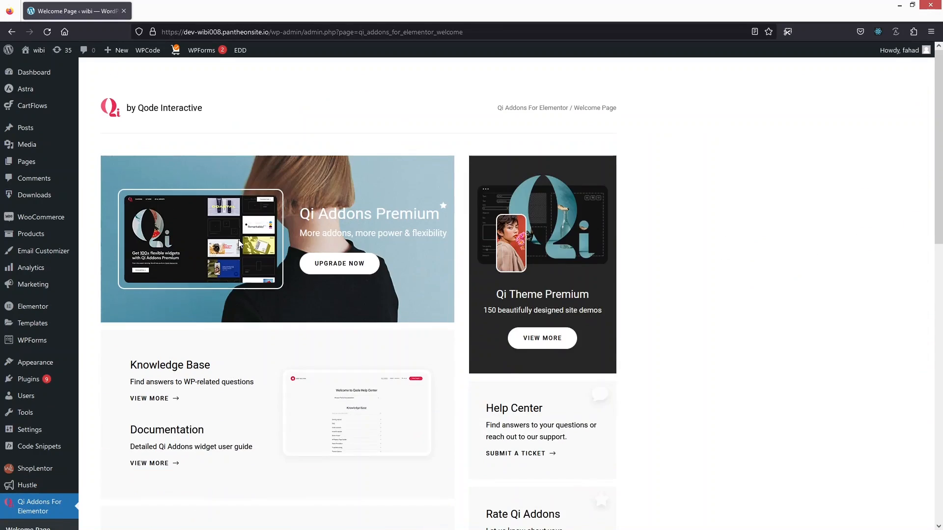
Open the Qi Addons For Elementor widgets page and look through its widget groups down to Form style
scroll(239, 244, "down", 12)
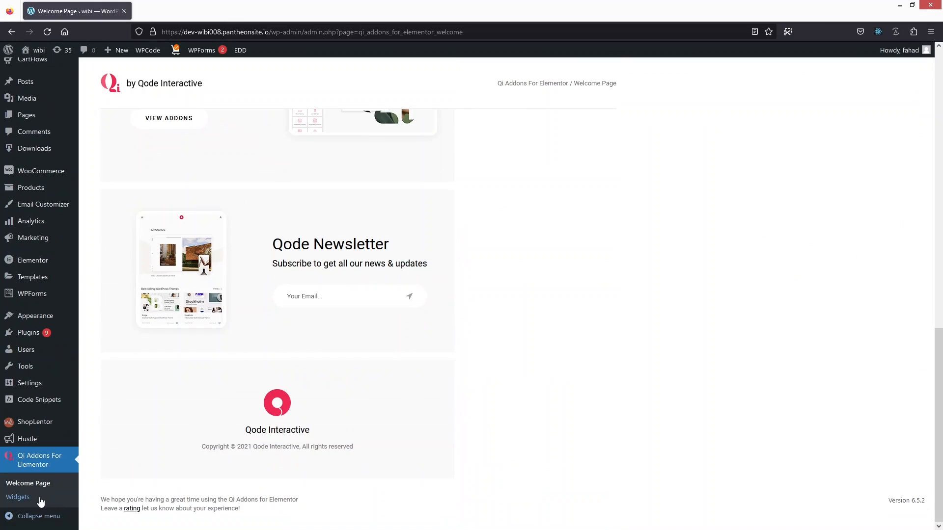
left_click(29, 501)
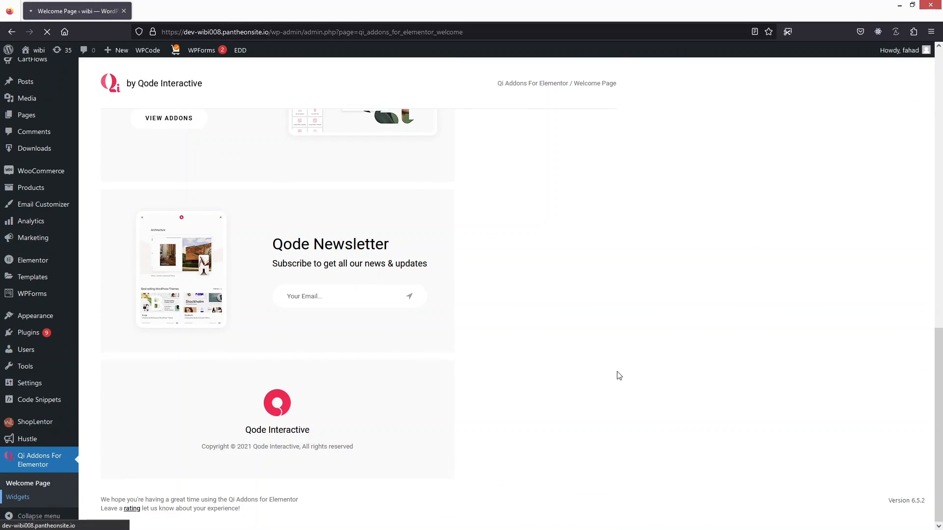
scroll(205, 300, "down", 15)
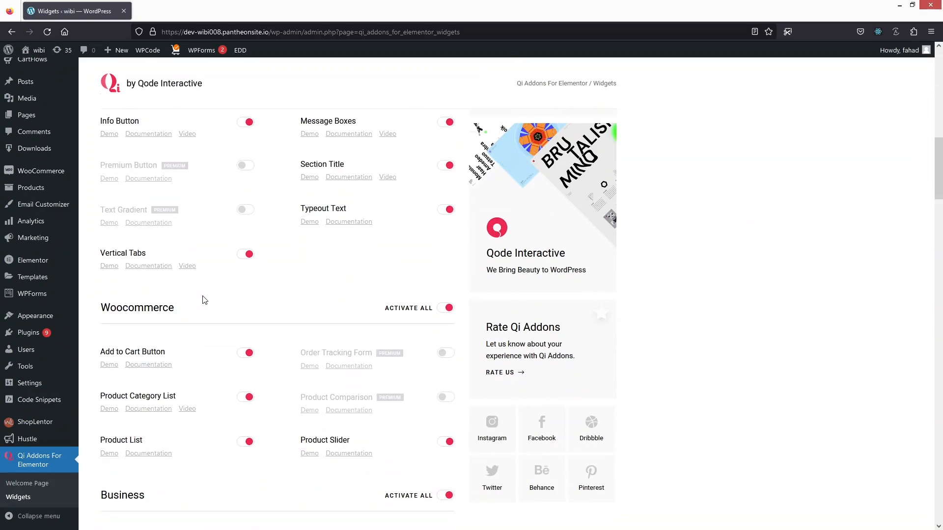
scroll(204, 300, "down", 12)
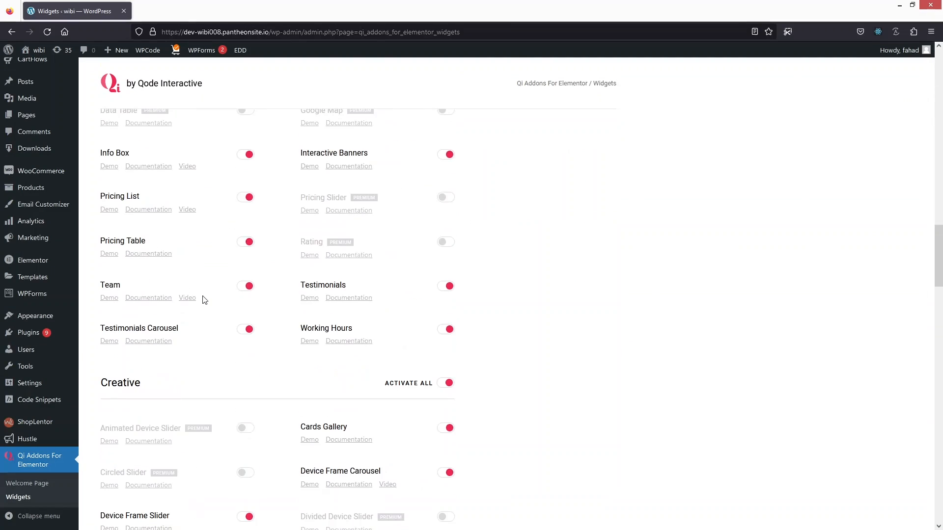
scroll(204, 300, "down", 5)
scroll(204, 300, "down", 20)
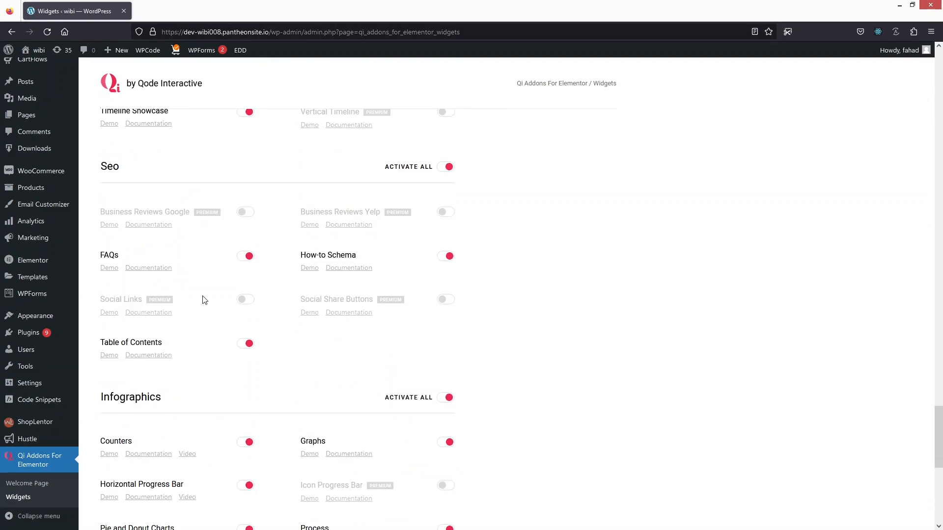
scroll(204, 300, "down", 3)
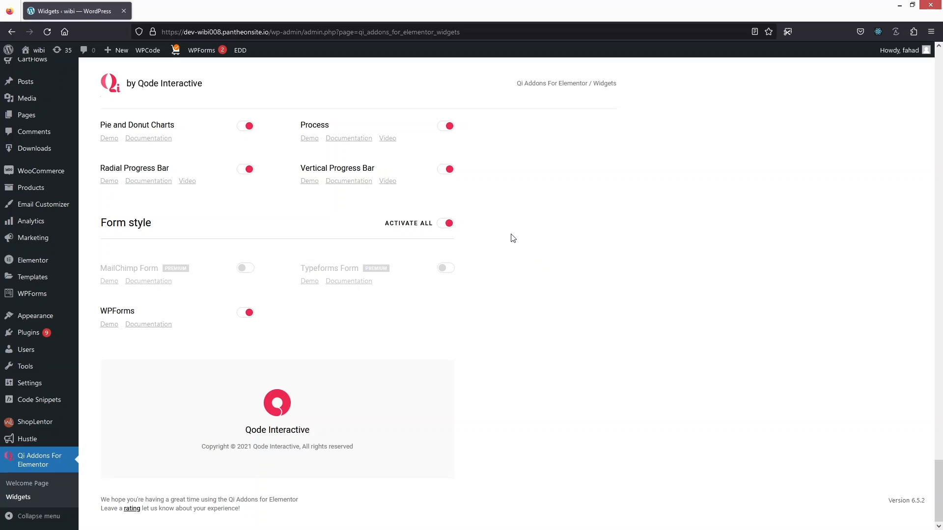
Deactivate all widgets in the Infographics, Showcase and Creative groups of Qi Addons
scroll(513, 238, "up", 4)
left_click(449, 196)
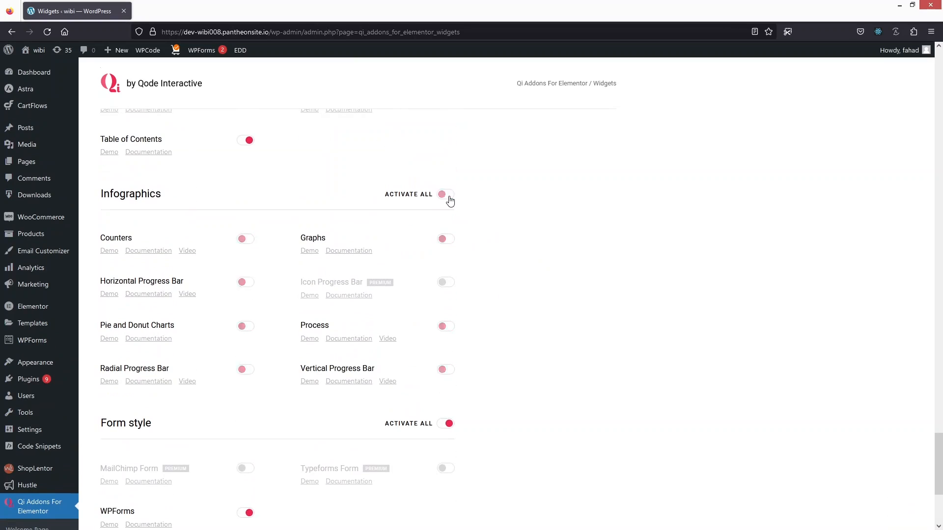
scroll(485, 204, "up", 12)
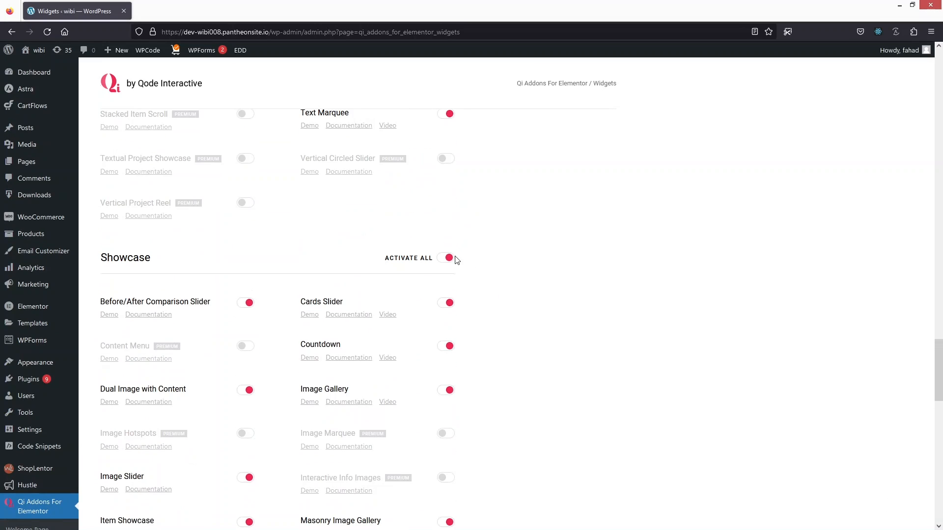
left_click(454, 258)
scroll(451, 262, "up", 5)
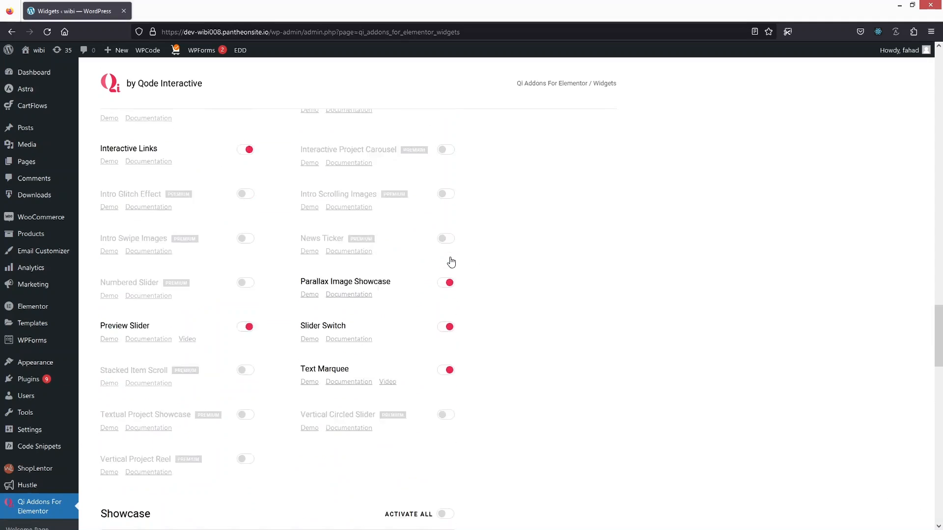
scroll(450, 261, "up", 8)
left_click(445, 231)
Deactivate all widgets in the Business, Woocommerce and Typography groups of Qi Addons
scroll(445, 233, "up", 5)
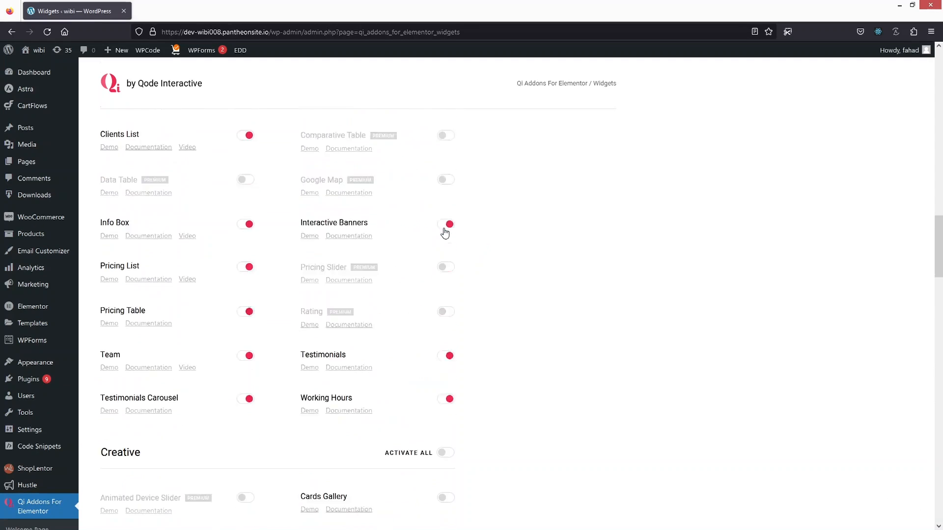
scroll(445, 231, "up", 10)
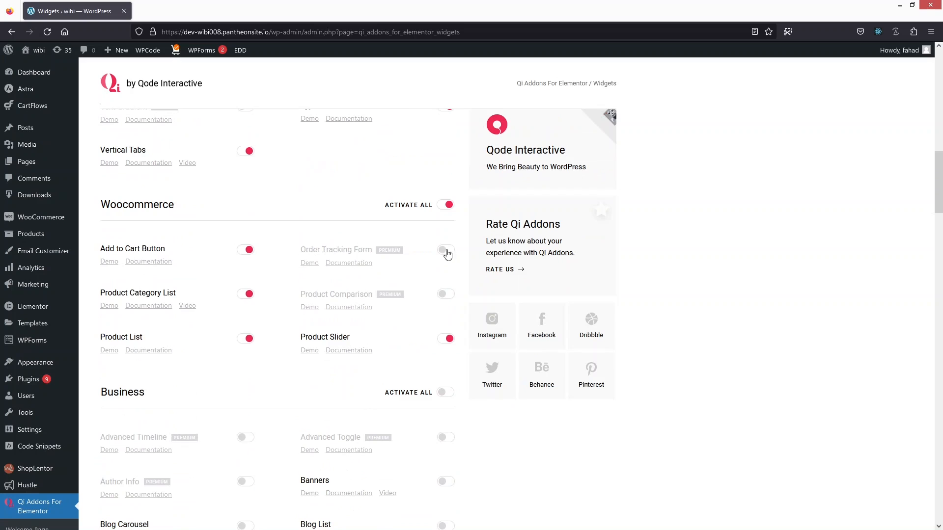
left_click(448, 205)
scroll(447, 209, "up", 8)
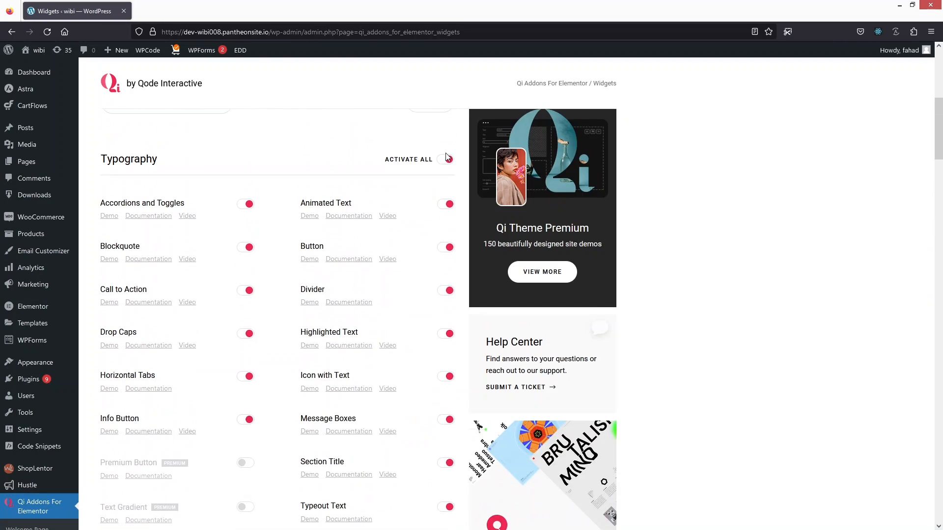
left_click(446, 158)
scroll(445, 162, "up", 5)
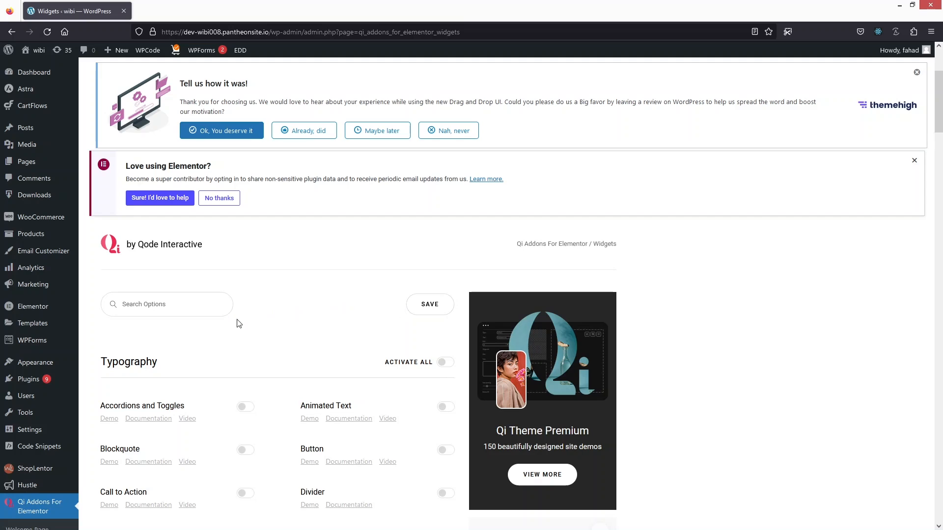
Open the WPForms overview listing all forms
mouse_move(55, 353)
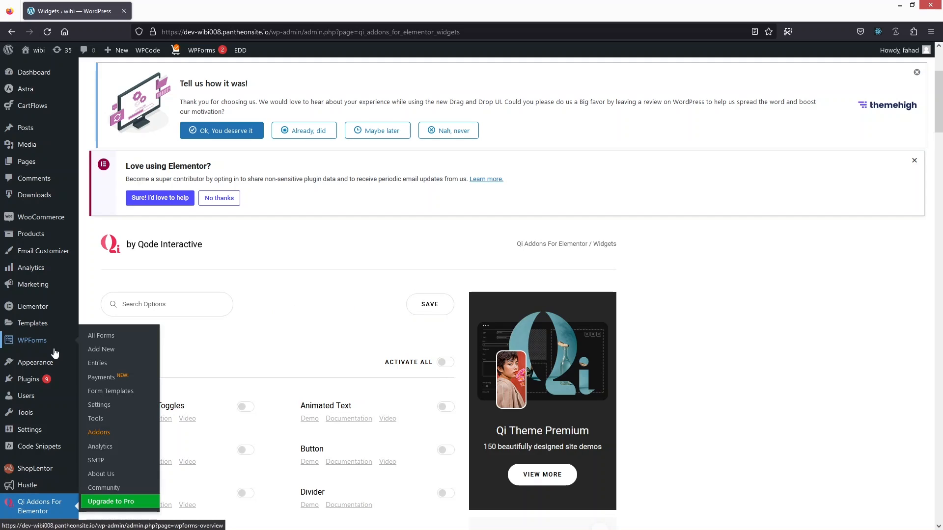
left_click(114, 338)
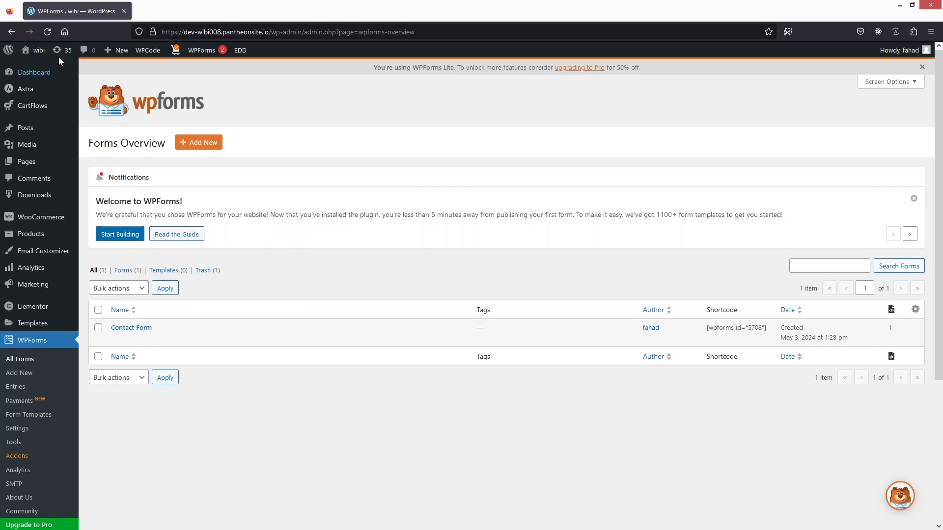
Visit the live site in a new tab and examine the form on its Contact page
mouse_move(38, 50)
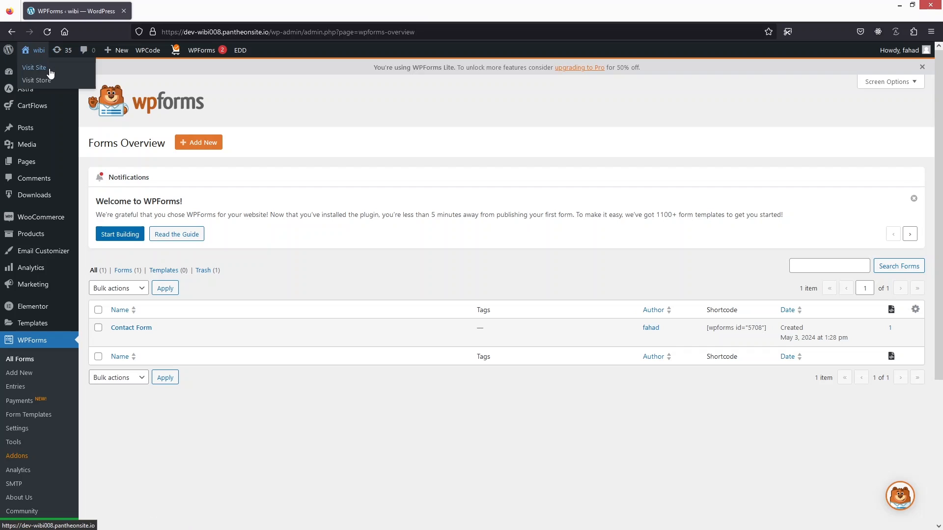
middle_click(50, 72)
left_click(187, 11)
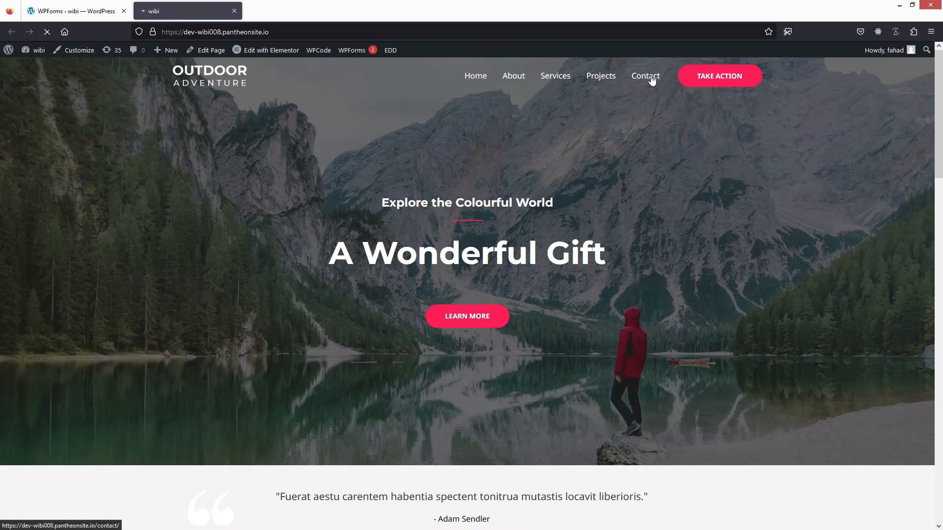
left_click(646, 75)
scroll(414, 210, "down", 2)
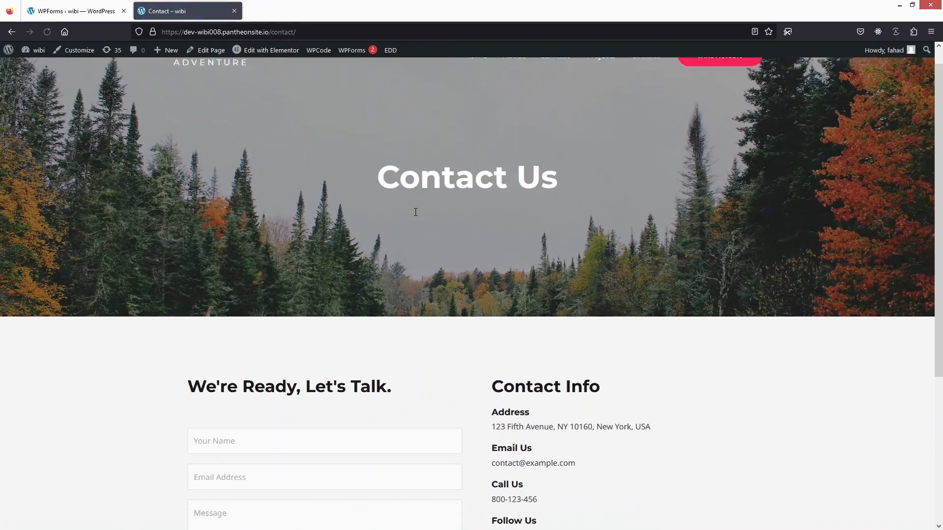
scroll(360, 126, "up", 2)
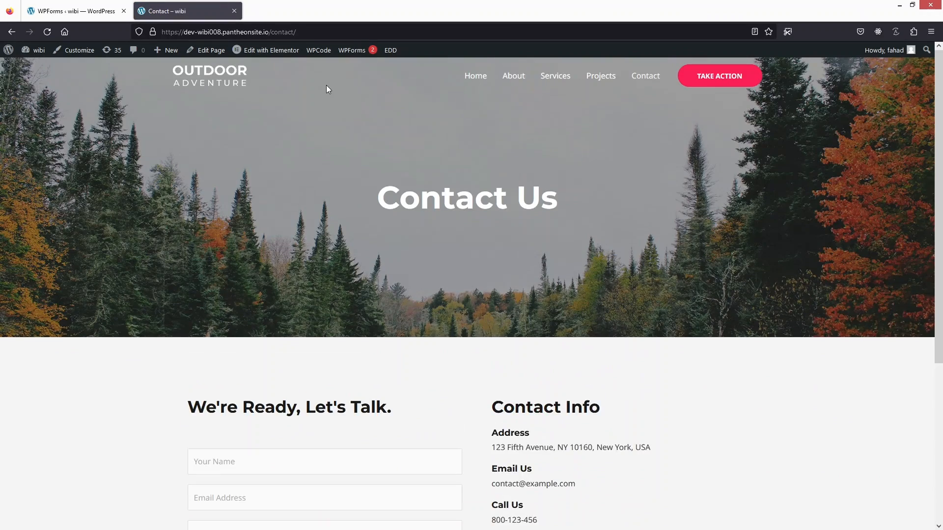
scroll(218, 202, "down", 5)
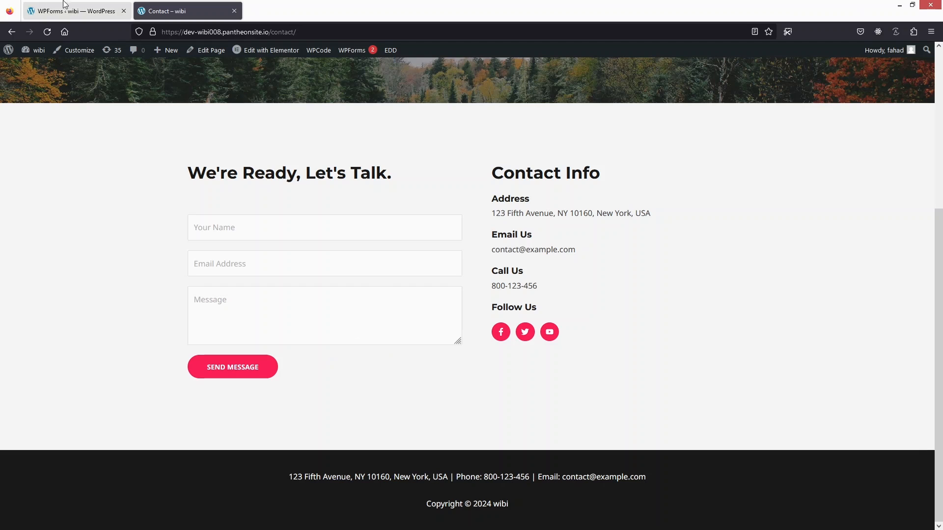
Return to the WPForms overview and add a new form from the Blank Form template
left_click(82, 12)
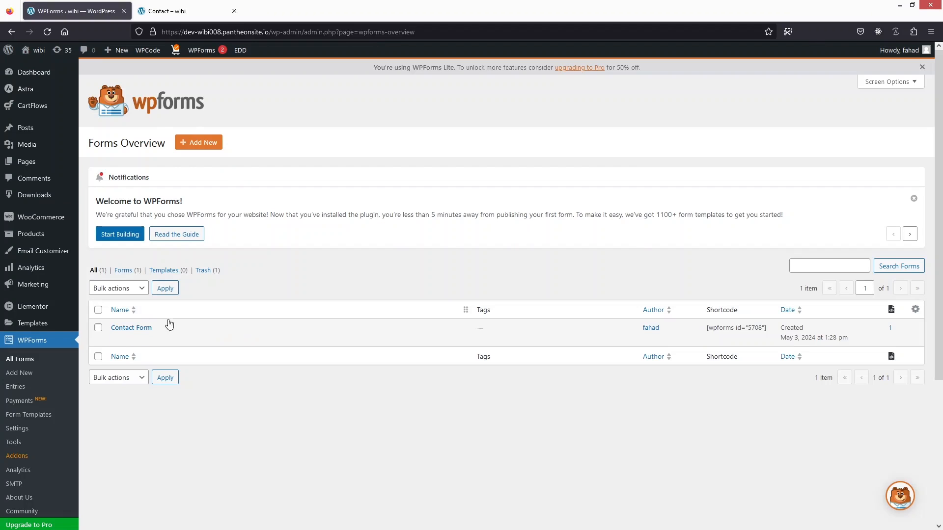
left_click(204, 143)
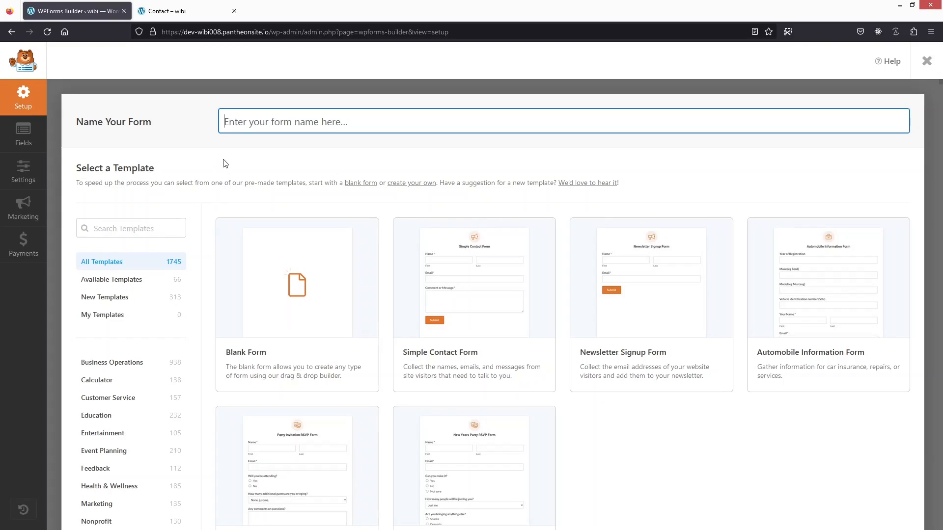
scroll(232, 164, "down", 2)
scroll(231, 162, "up", 1)
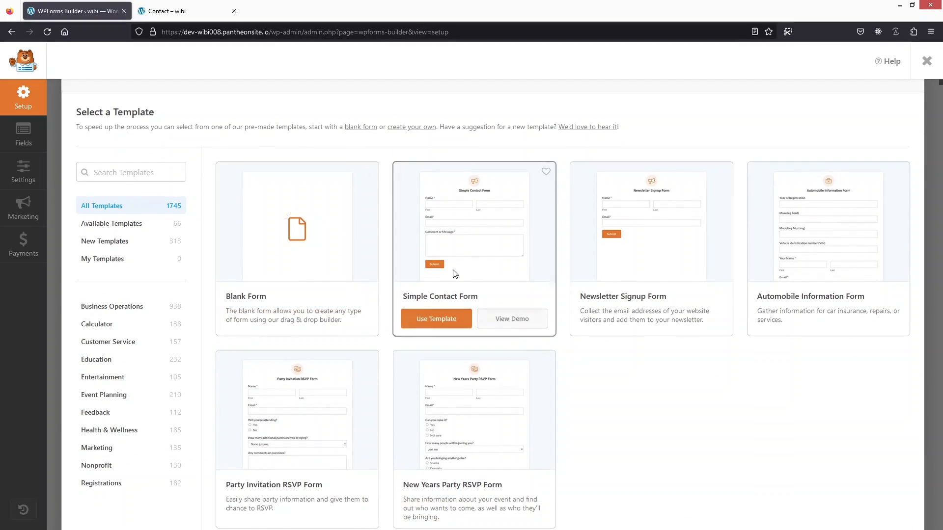
scroll(407, 265, "up", 1)
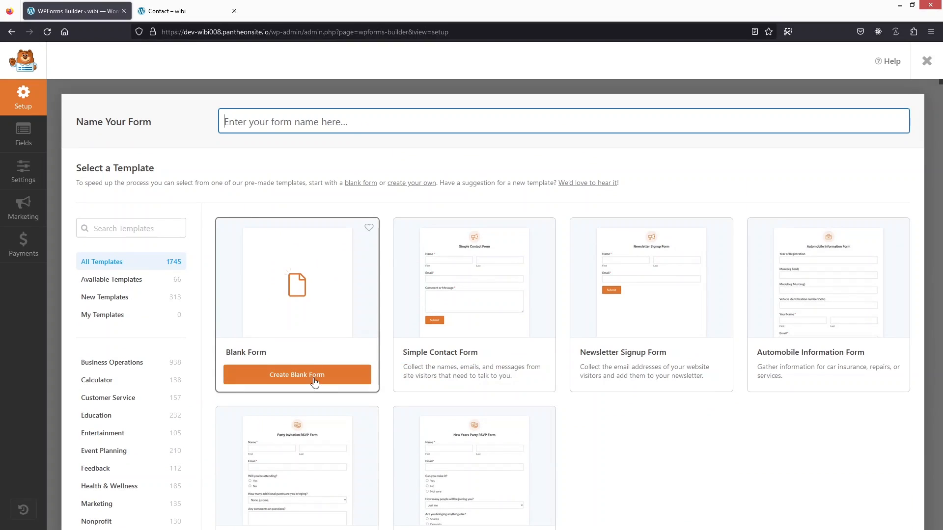
left_click(304, 376)
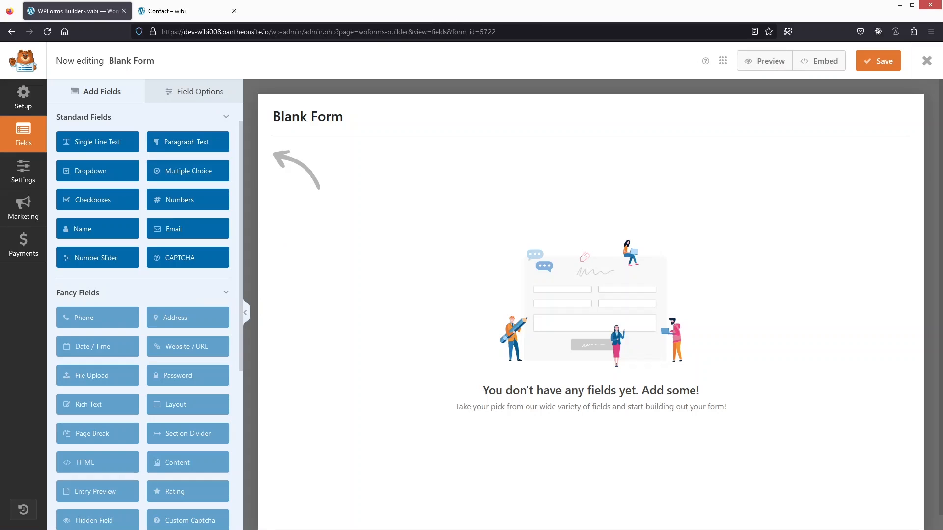
Check which fields the form on the live Contact page uses, and return to the form builder
left_click(163, 11)
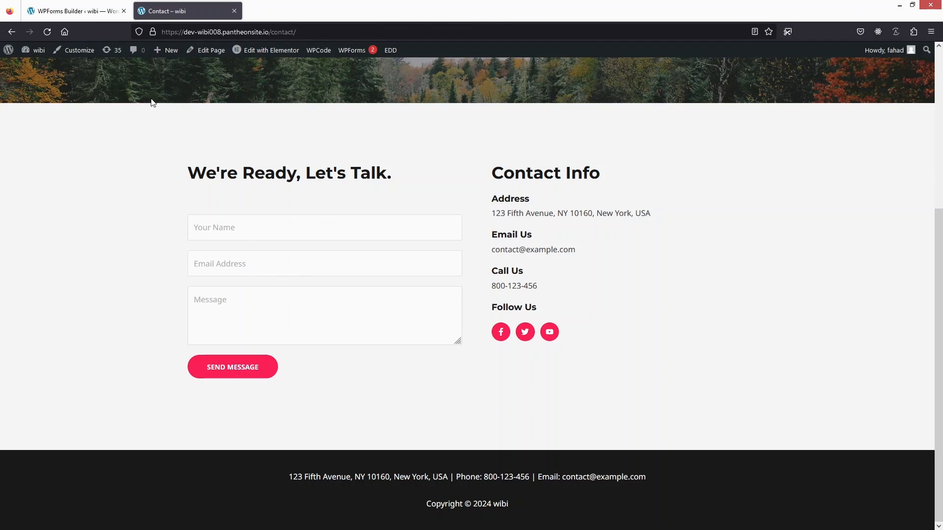
left_click(79, 10)
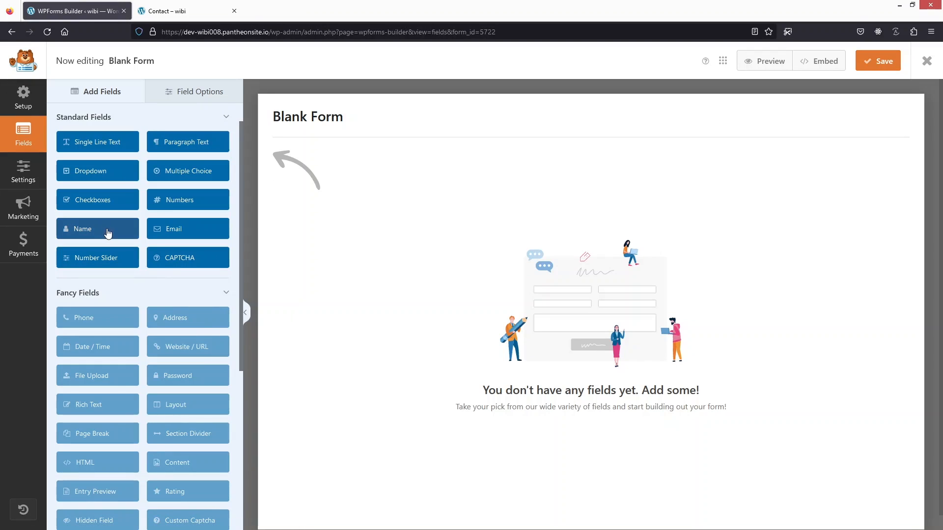
Add a Name field to the blank form and set its format to Simple
left_click_drag(102, 232, 305, 163)
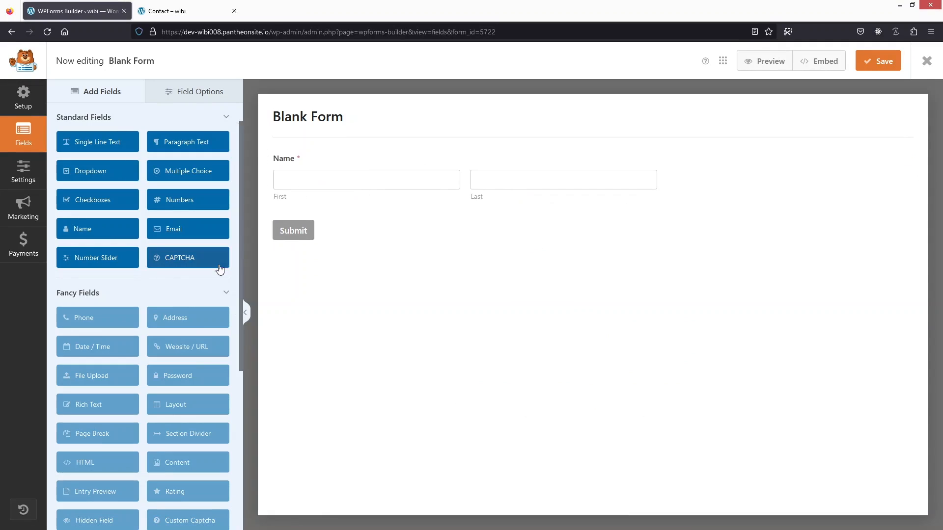
left_click(293, 168)
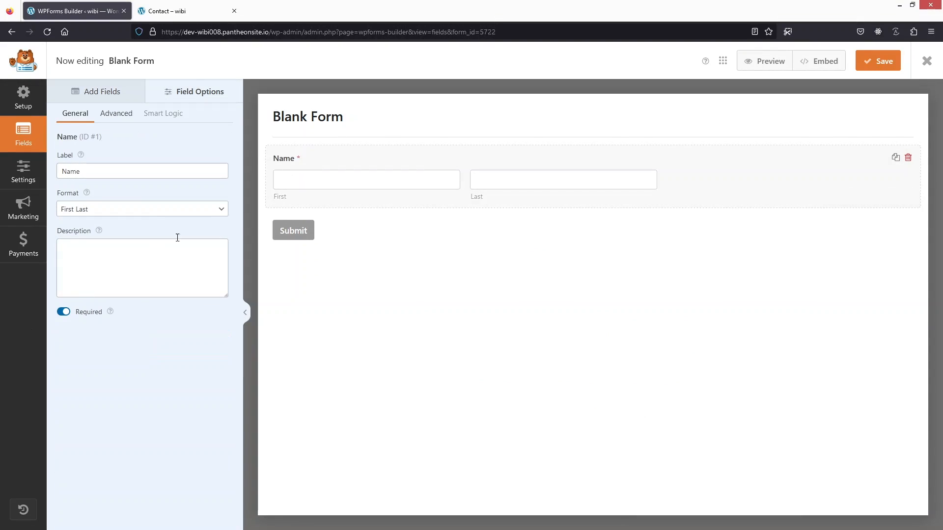
left_click(171, 214)
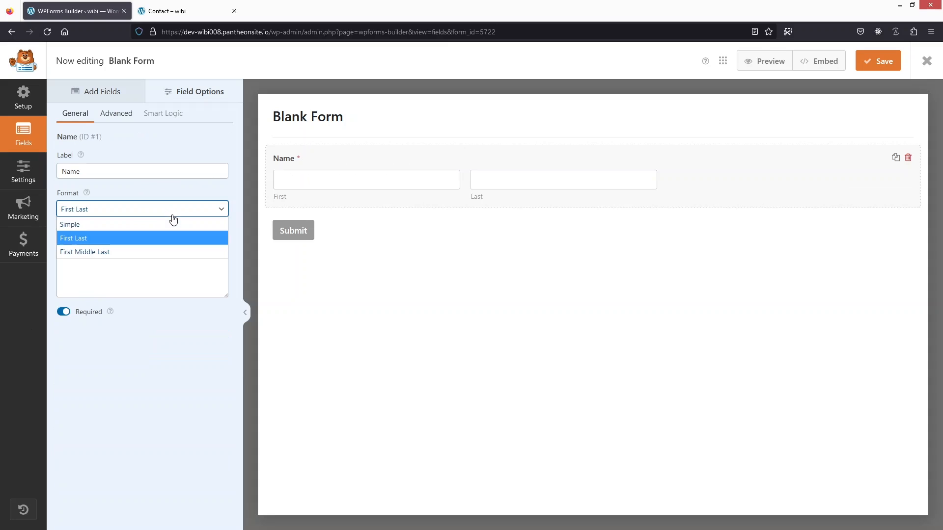
left_click(83, 224)
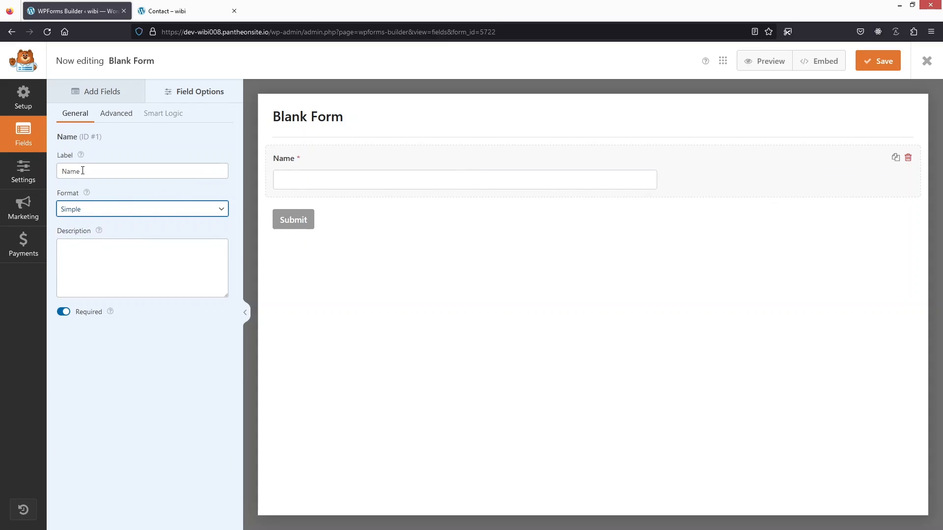
Set the Name field's placeholder to "Your Name"
left_click_drag(82, 171, 57, 171)
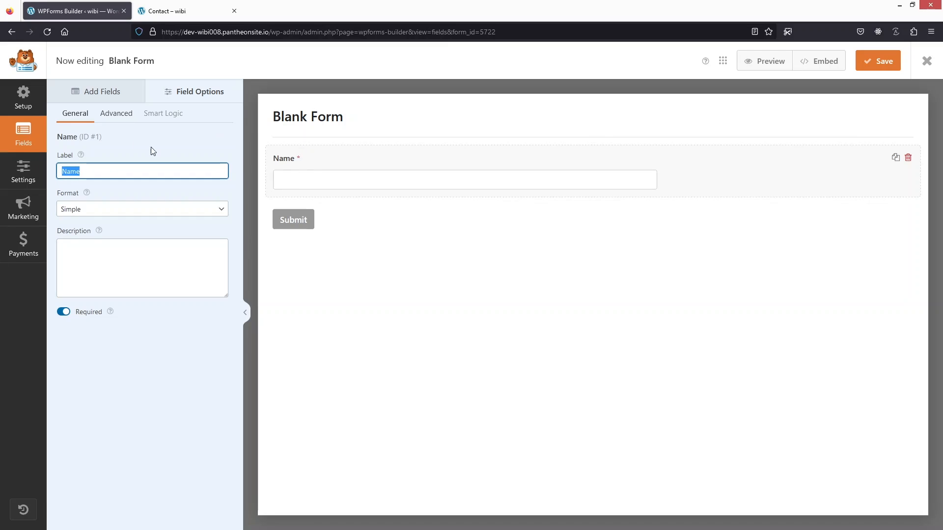
left_click(115, 120)
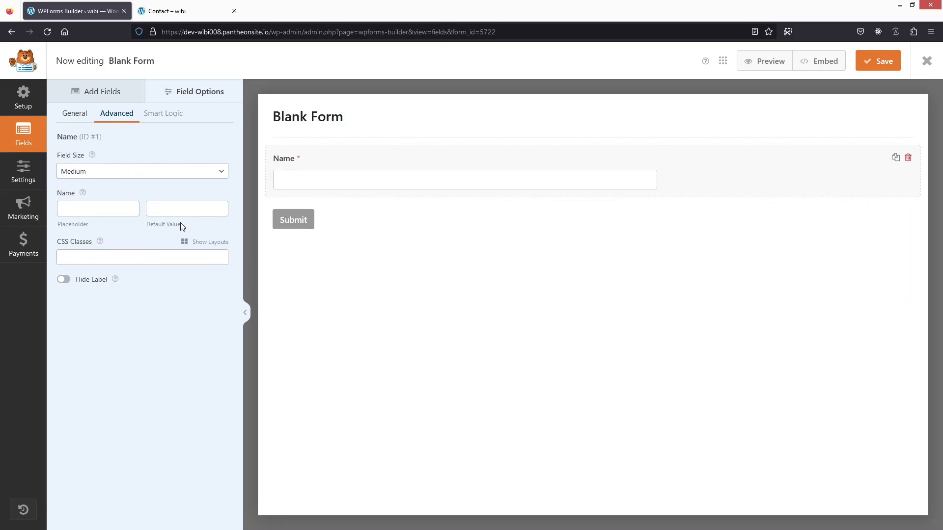
left_click(105, 212)
type("Your Name")
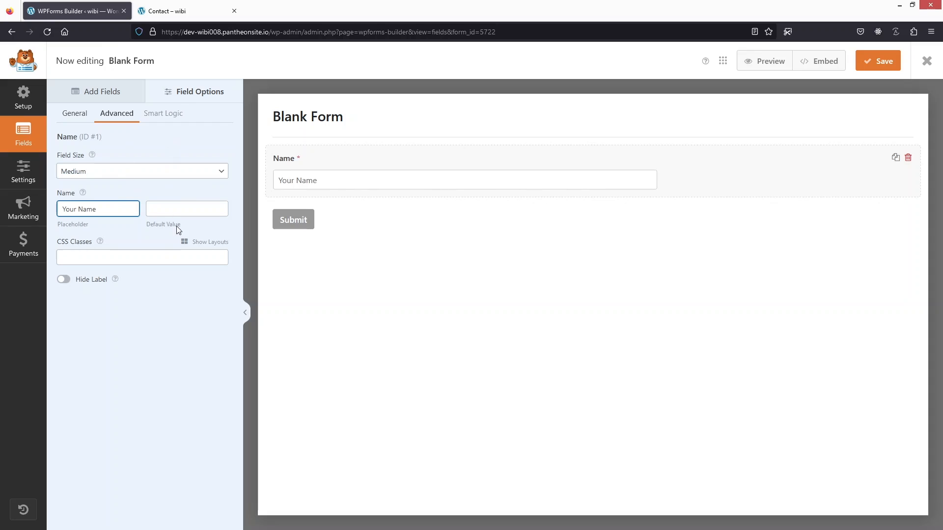
Add an Email field below the Name field and look through the other available field types
left_click(183, 94)
left_click(103, 93)
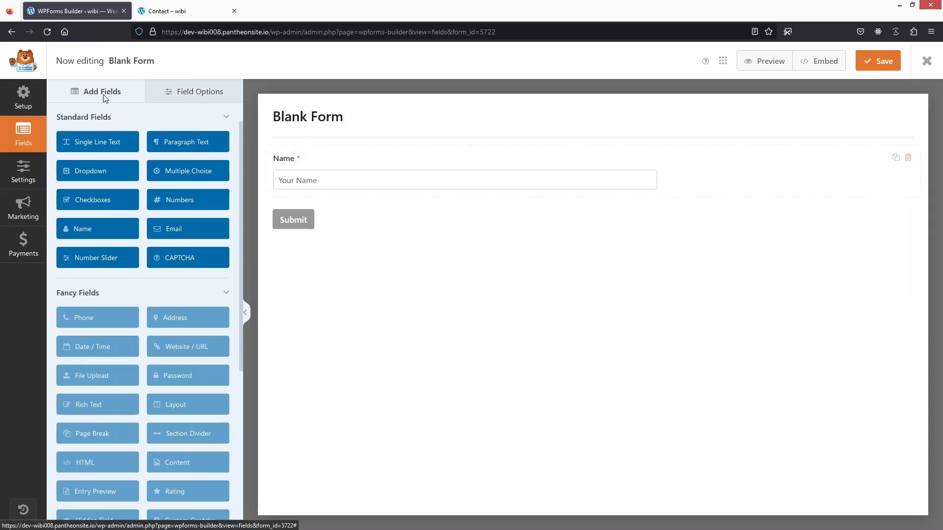
left_click(180, 237)
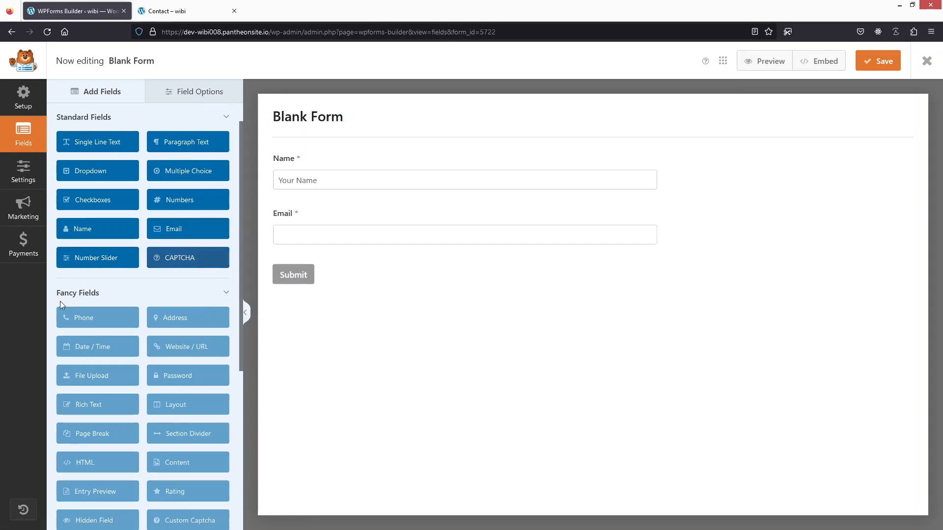
scroll(131, 287, "down", 5)
scroll(131, 288, "up", 2)
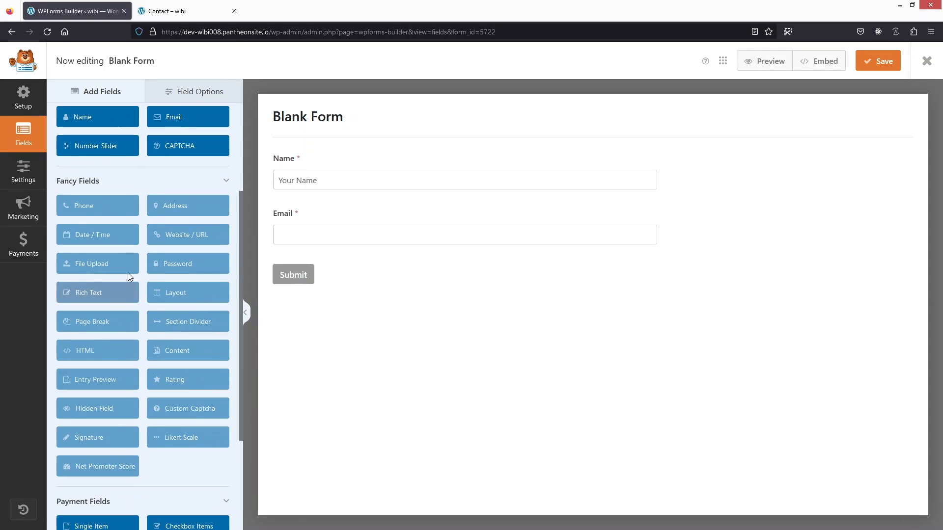
scroll(96, 189, "down", 3)
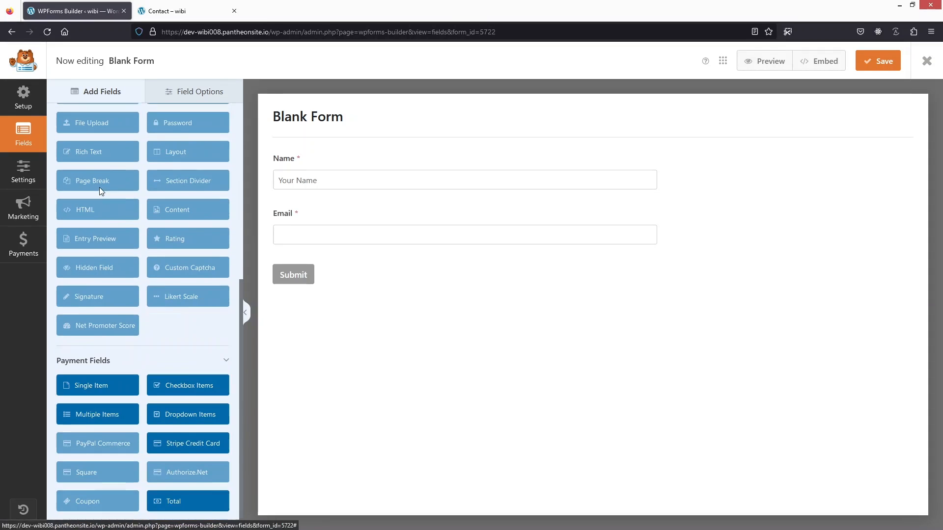
scroll(143, 280, "up", 6)
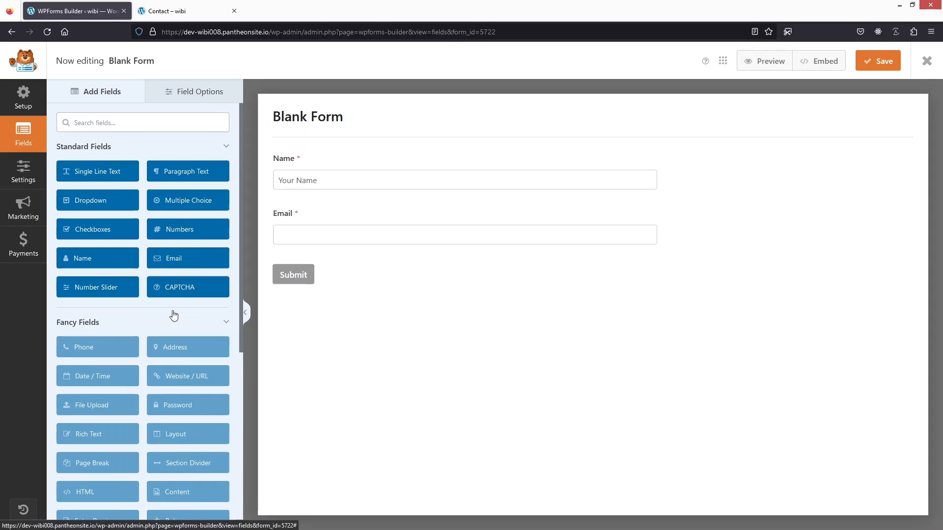
Set the Email field's placeholder to "Email Address", matching the form on the live Contact page
left_click(310, 237)
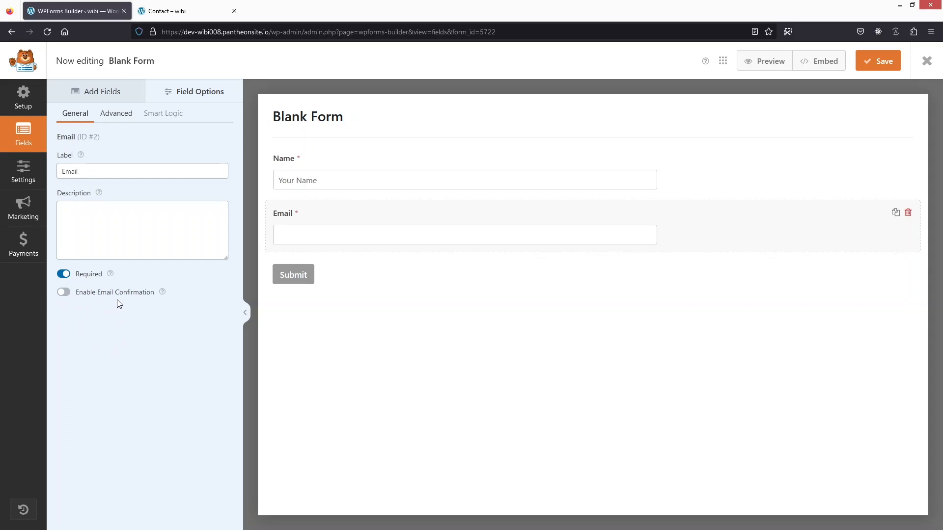
left_click(117, 113)
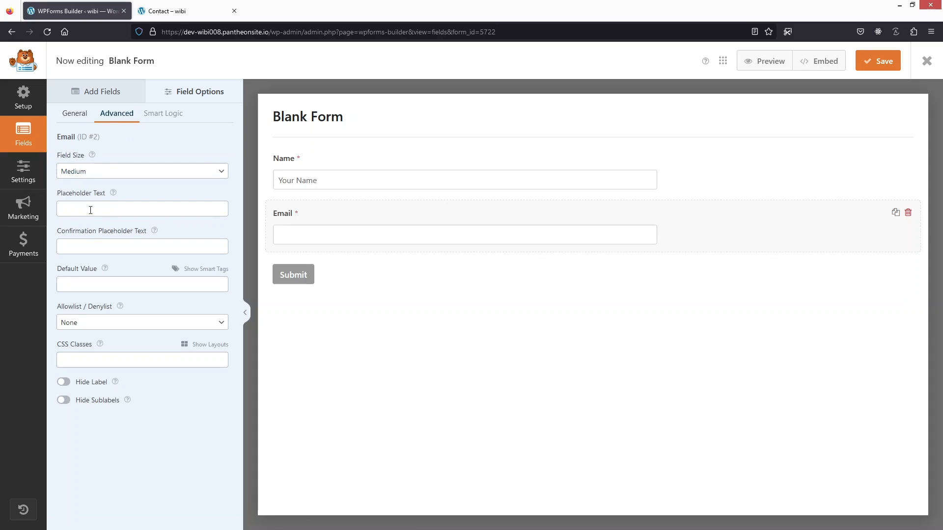
left_click(167, 11)
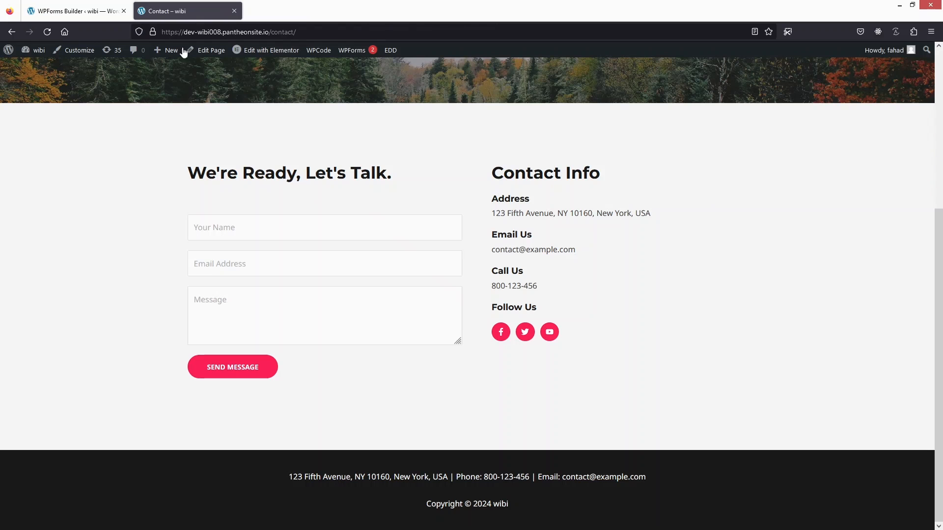
left_click(63, 9)
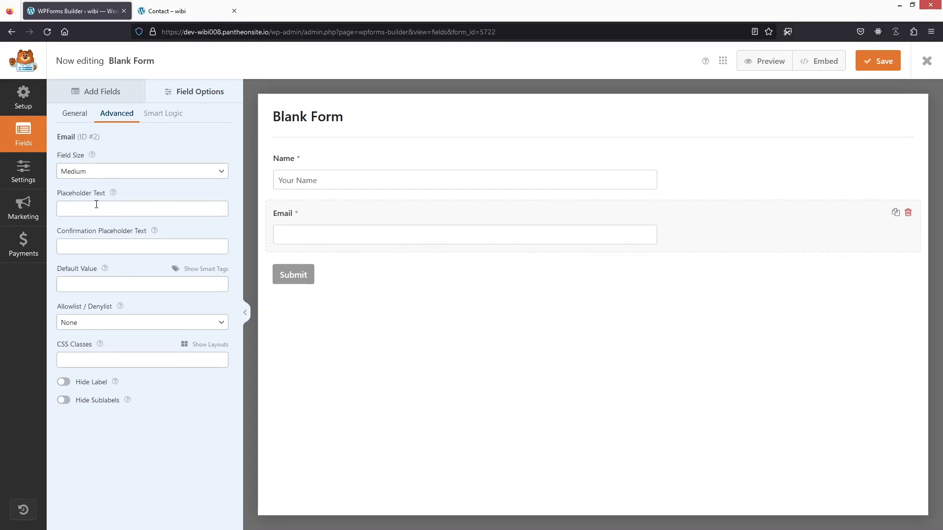
left_click(96, 206)
type("Email")
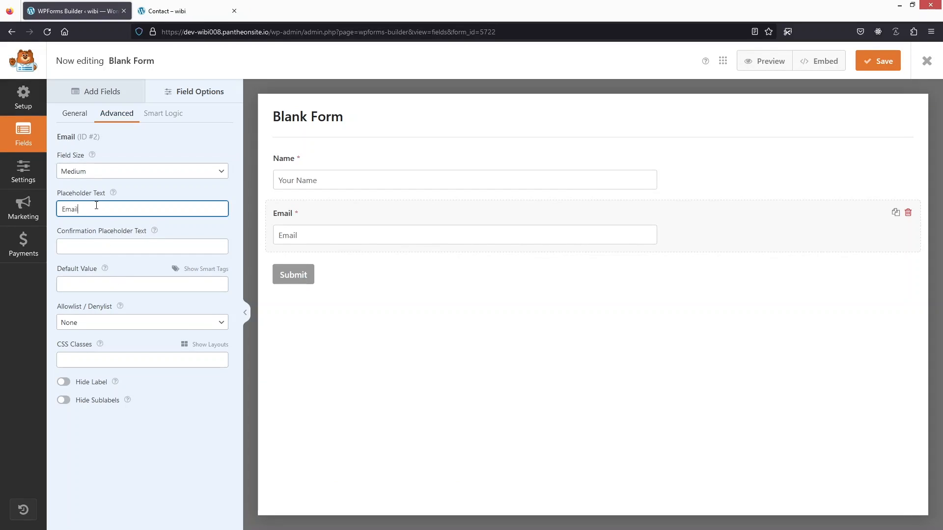
type(" Address")
Add a Paragraph Text field below the Email field and set its placeholder to "Message", as on the live Contact page
left_click(87, 94)
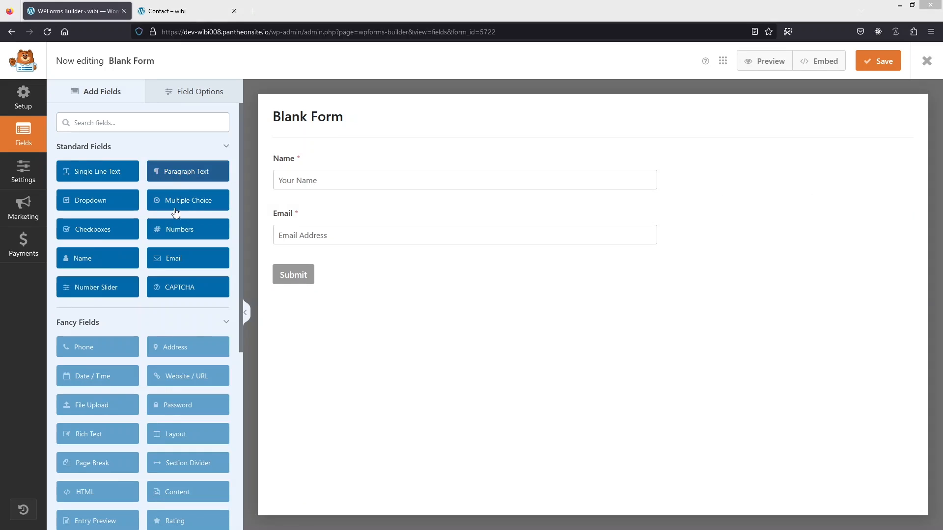
left_click_drag(166, 172, 177, 172)
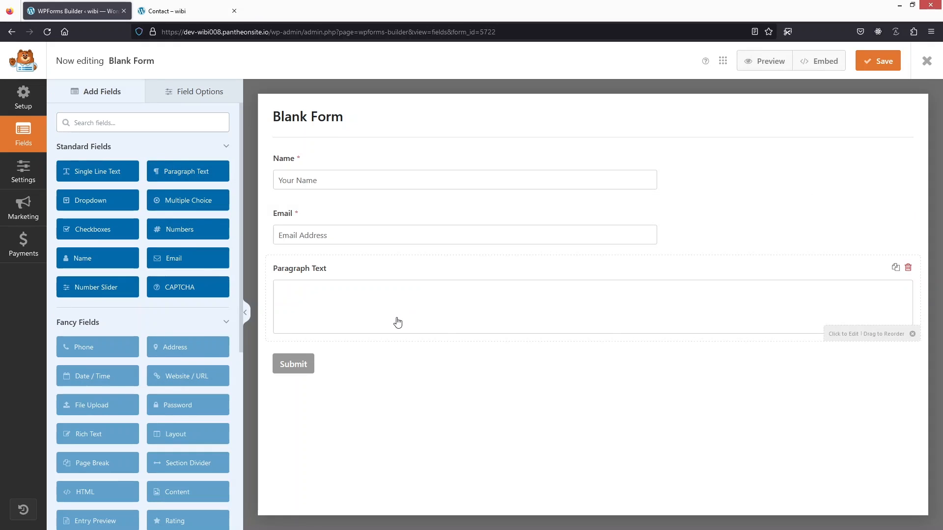
left_click(163, 14)
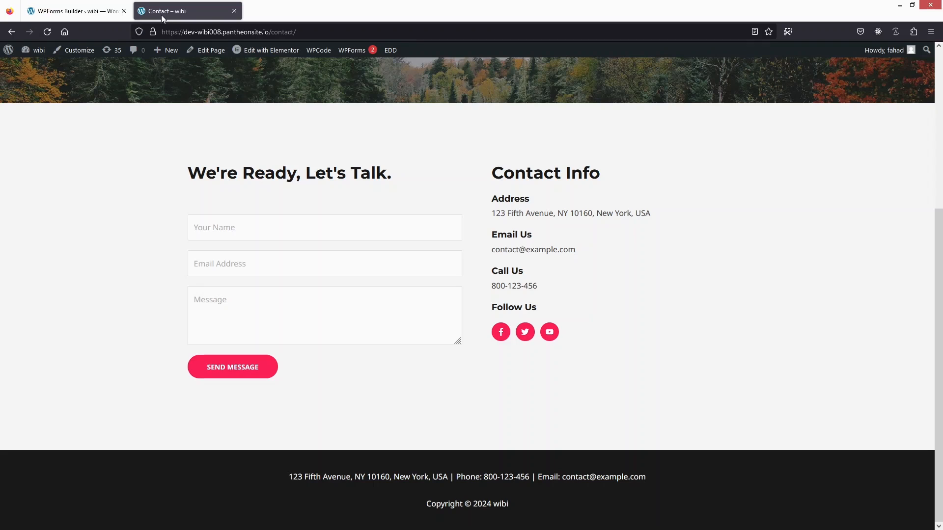
left_click(76, 11)
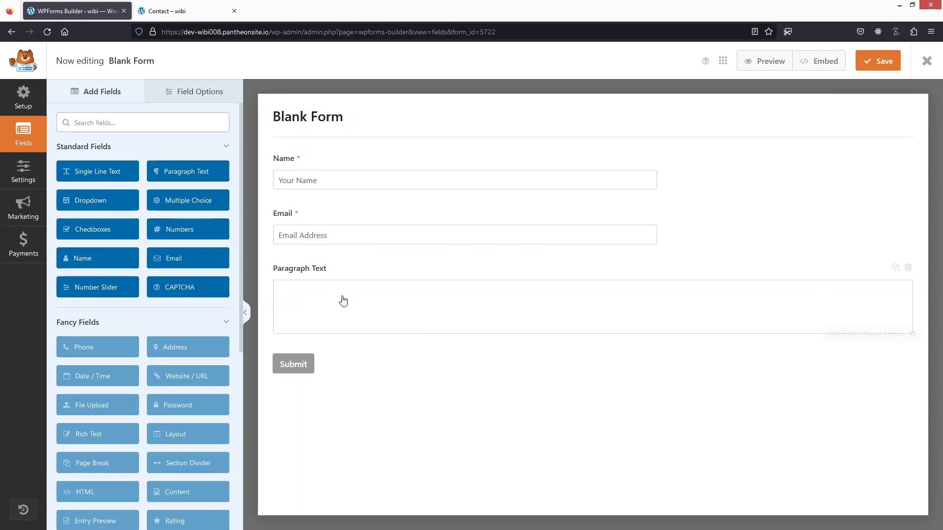
left_click(312, 294)
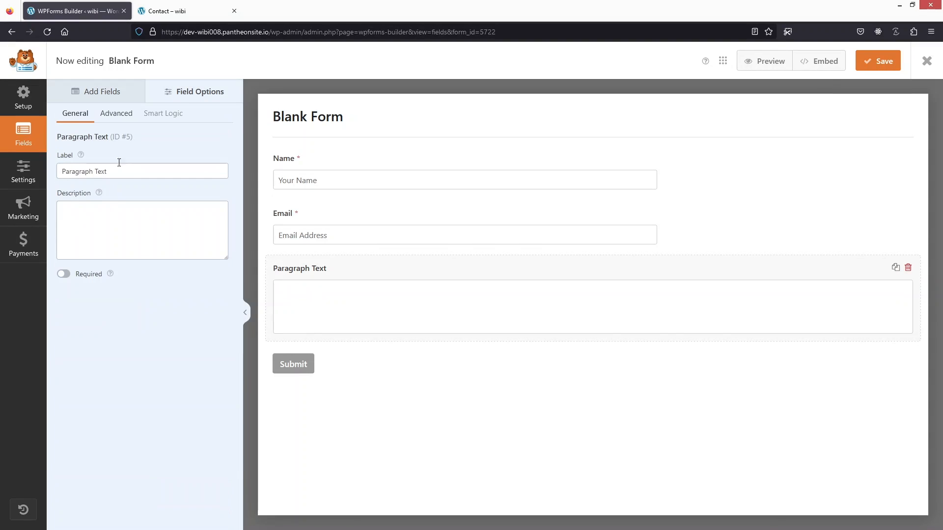
left_click(111, 114)
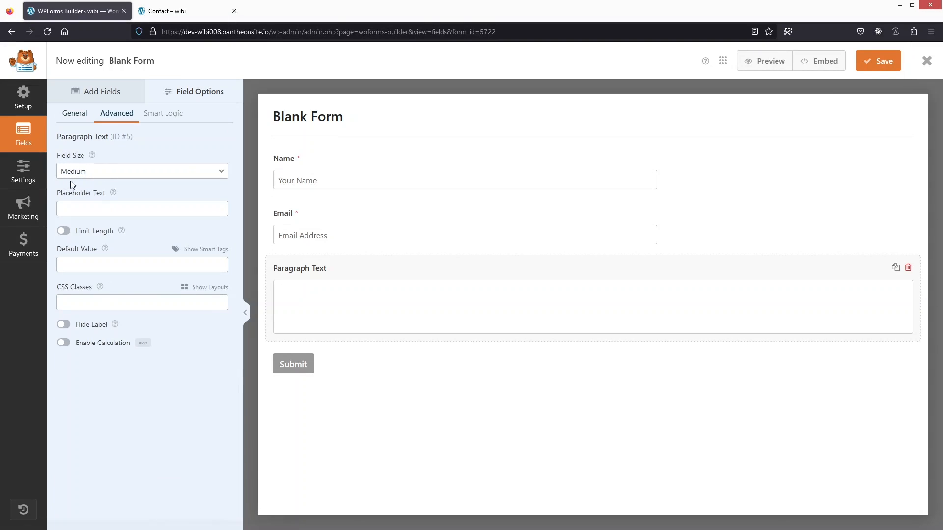
left_click(95, 212)
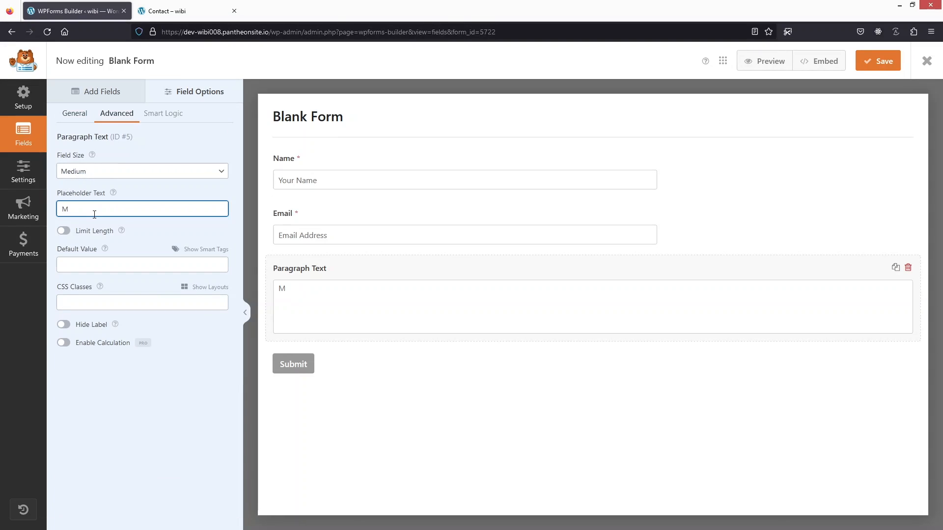
type("Message")
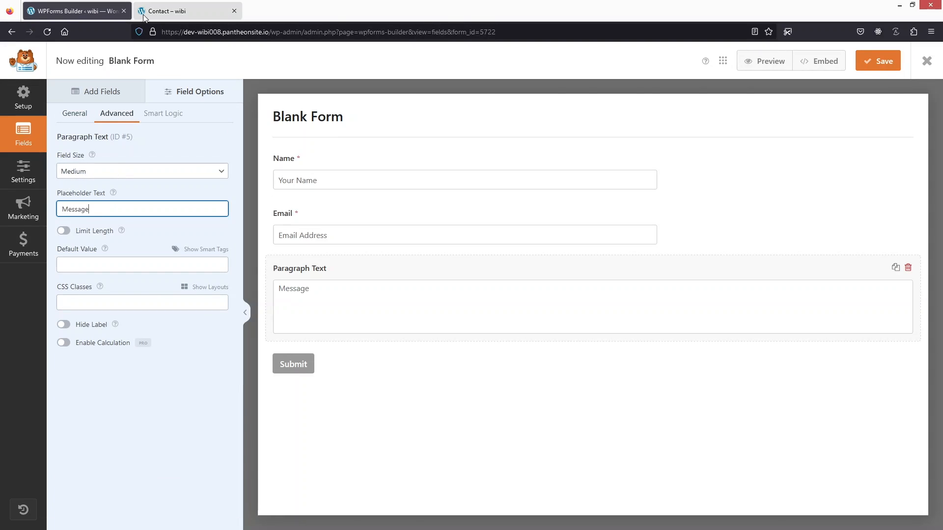
Hide the labels of the Paragraph Text, Email and Name fields, and save and close the form
left_click(177, 11)
left_click(81, 6)
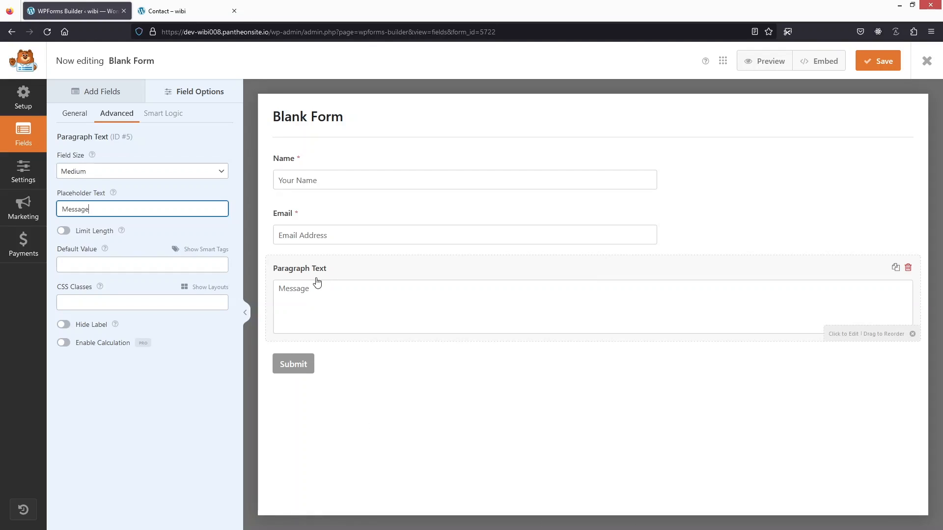
left_click(63, 325)
left_click(297, 228)
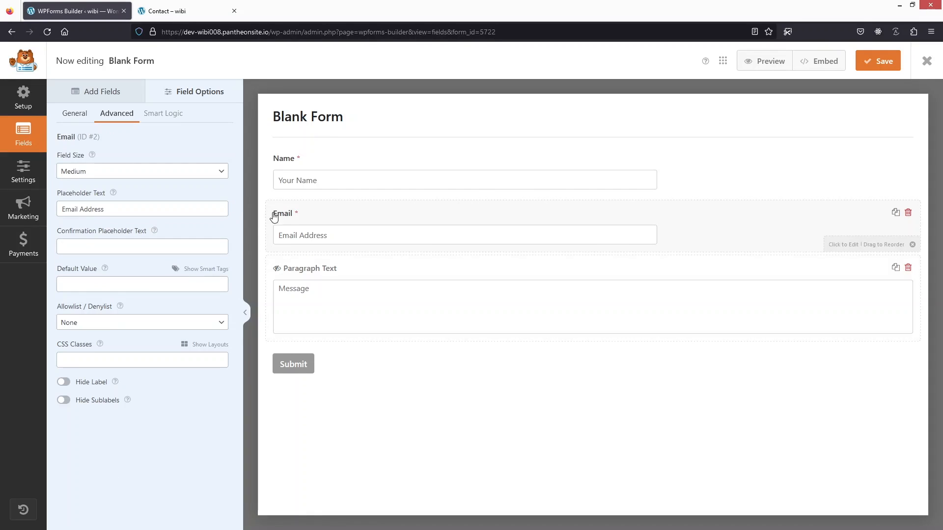
left_click(74, 114)
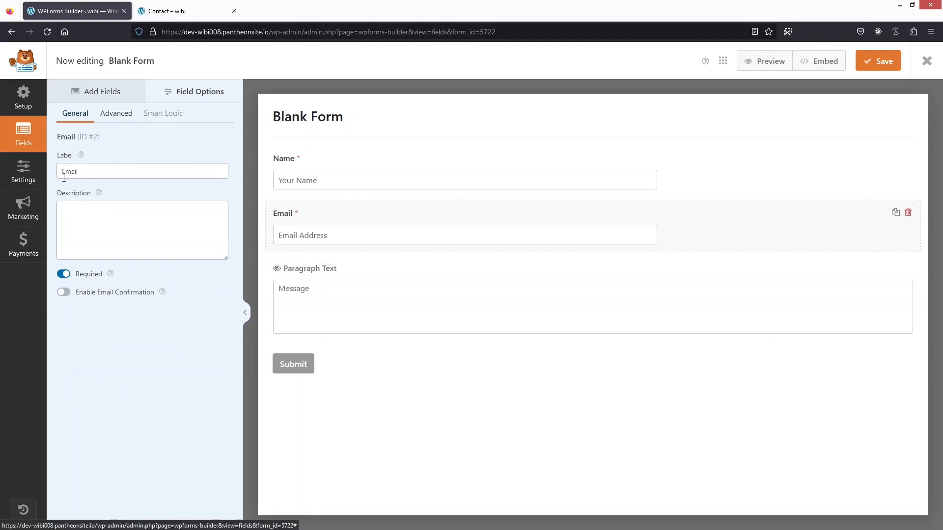
left_click(116, 114)
left_click(62, 382)
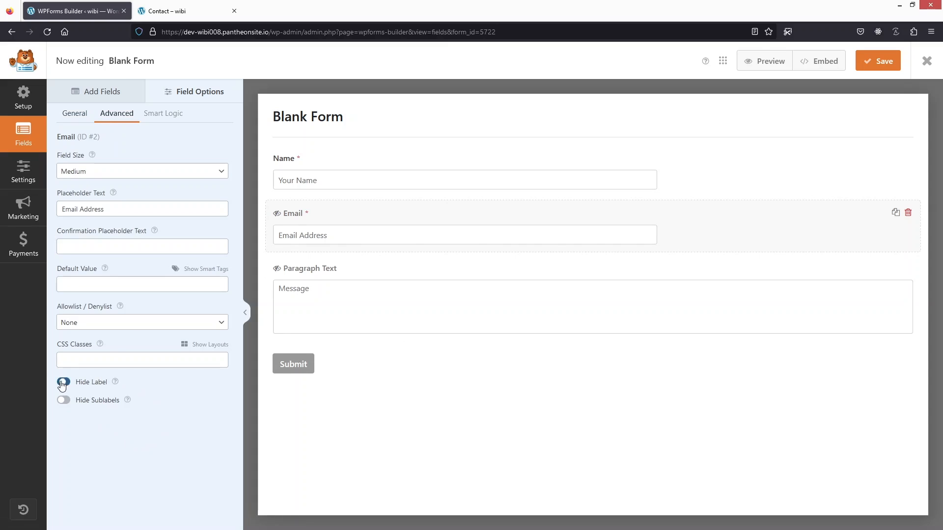
left_click(286, 181)
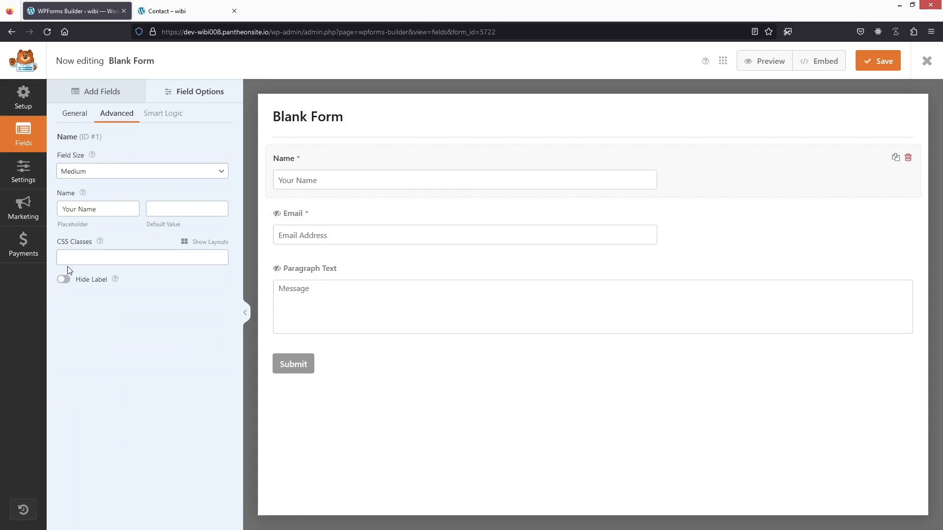
left_click(64, 279)
left_click(882, 66)
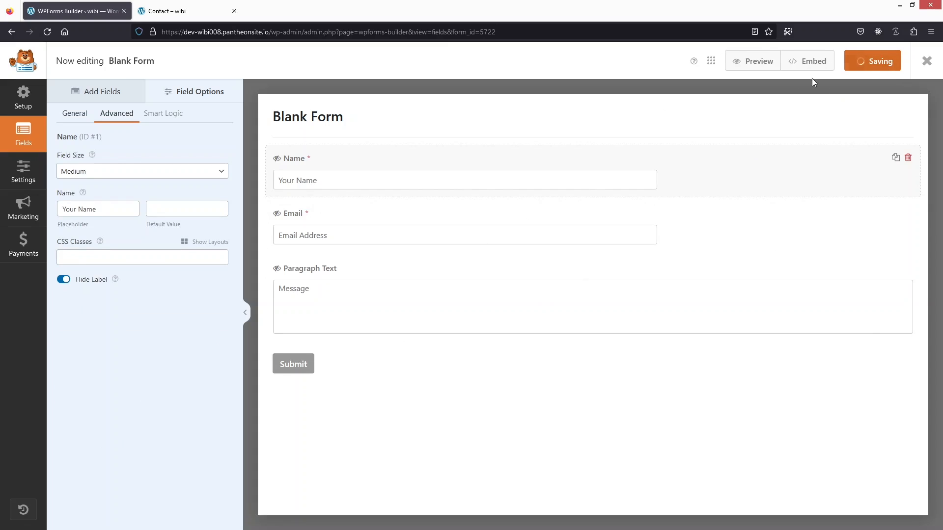
left_click(927, 61)
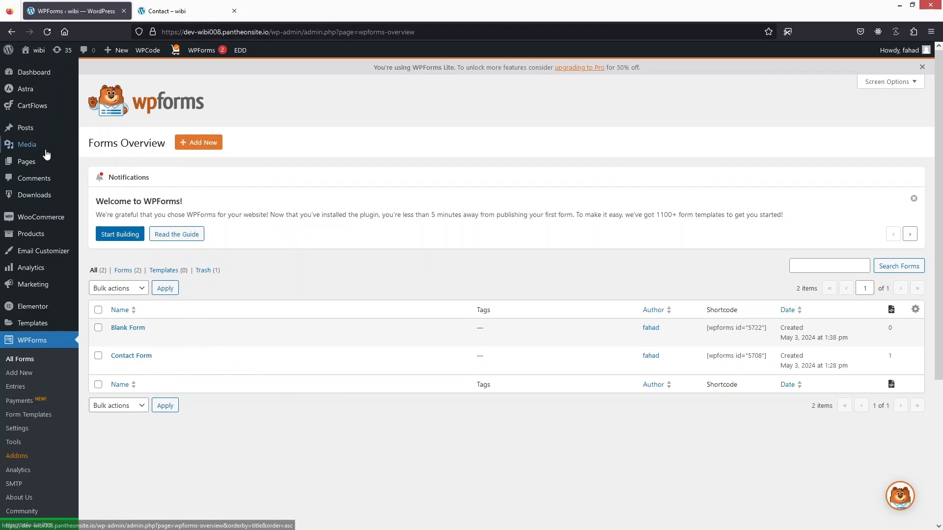
View the live Contact page from the site's page list and open it for editing with Elementor
middle_click(101, 162)
left_click(179, 12)
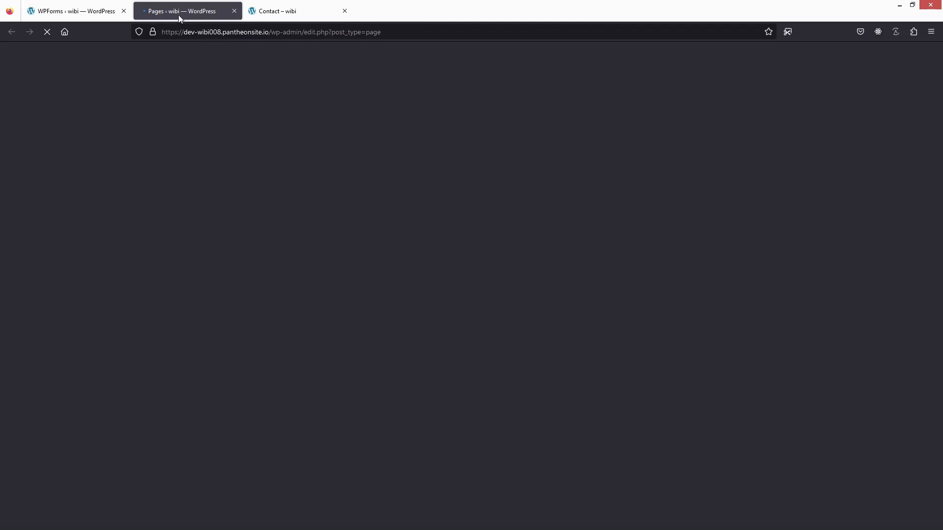
scroll(226, 346, "down", 5)
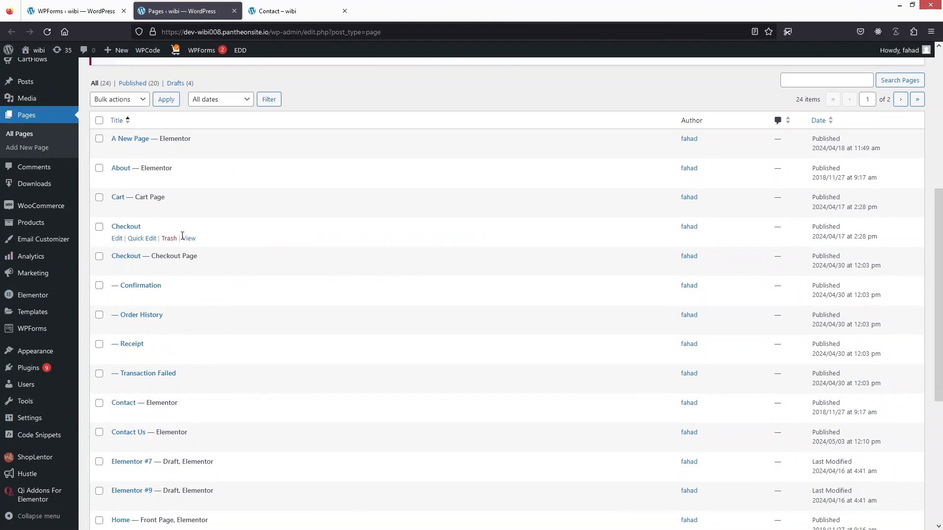
scroll(191, 235, "down", 3)
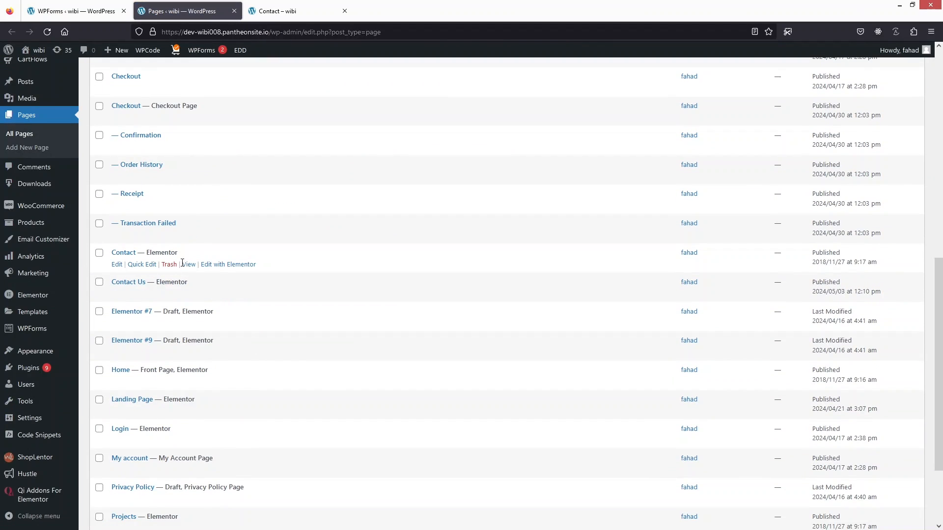
middle_click(188, 264)
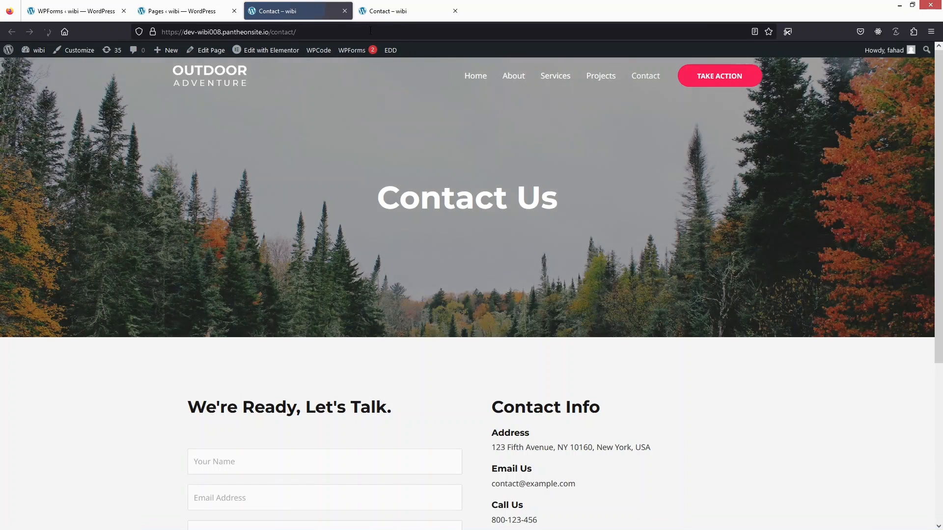
left_click(455, 11)
scroll(328, 269, "down", 5)
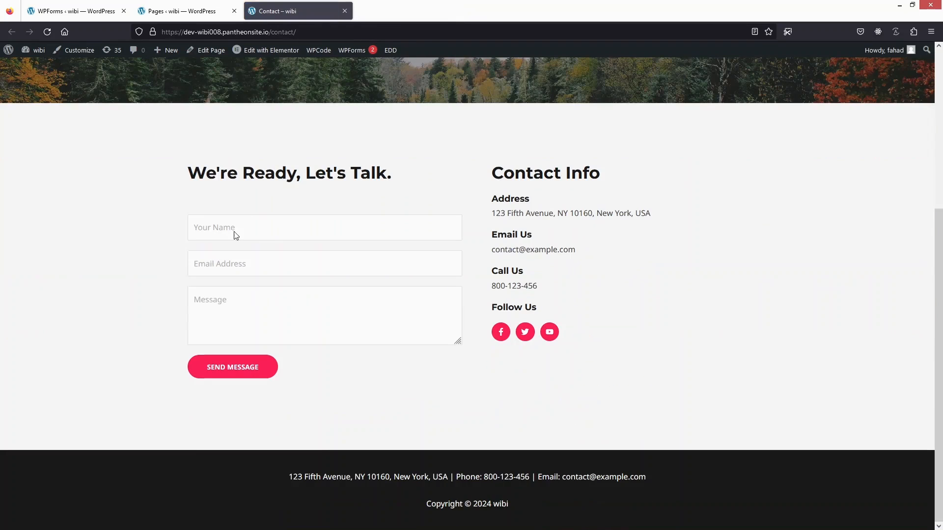
scroll(345, 351, "up", 5)
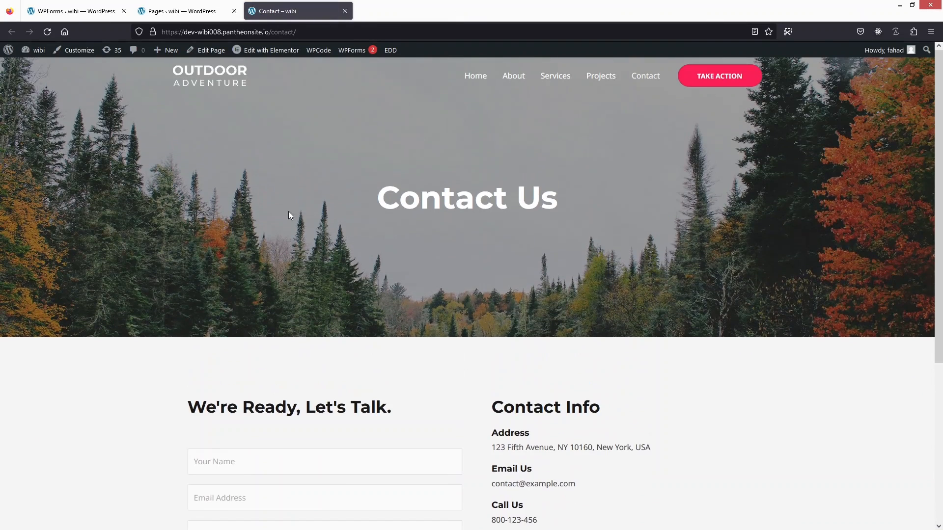
left_click(261, 52)
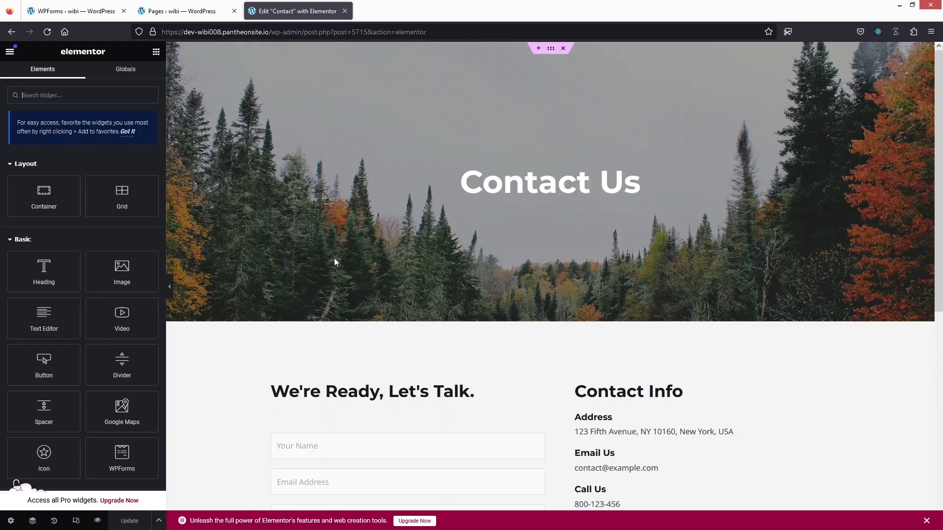
Duplicate the container that holds the contact form and Contact Info
scroll(337, 263, "down", 5)
scroll(393, 169, "up", 1)
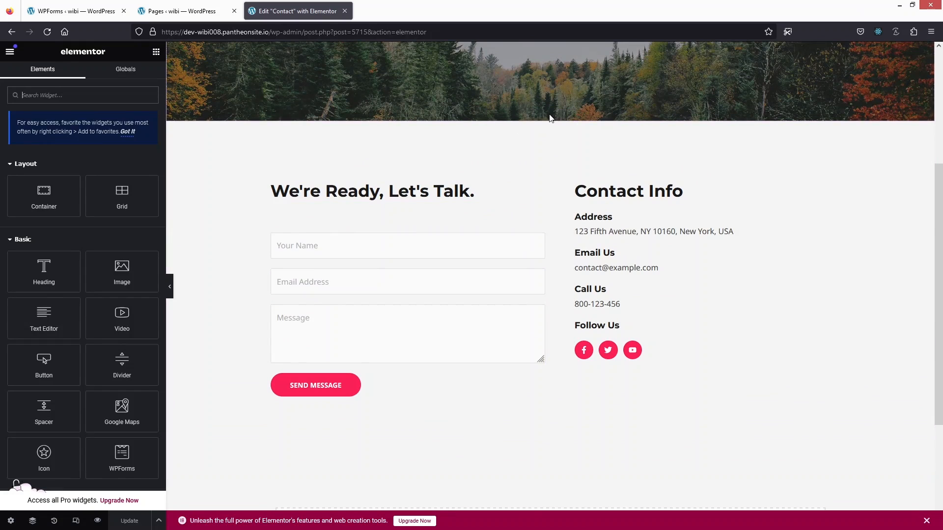
mouse_move(556, 117)
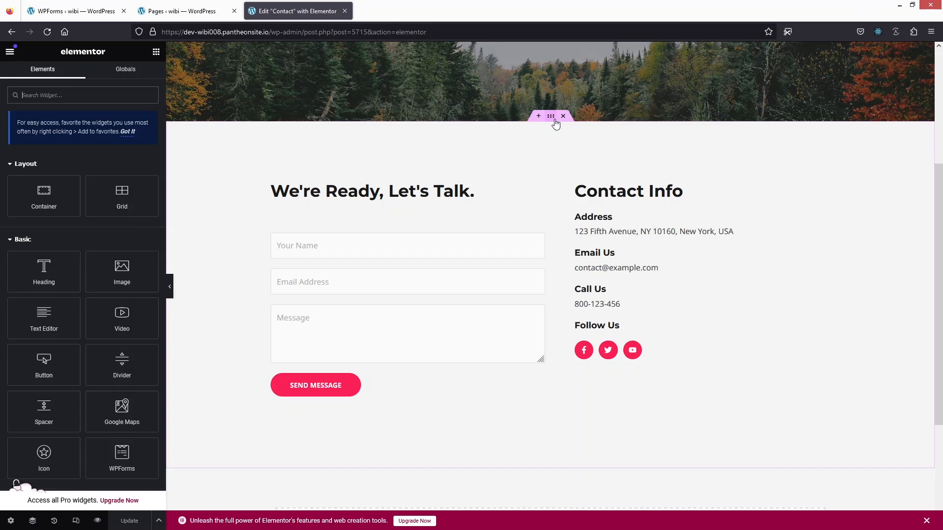
right_click(552, 118)
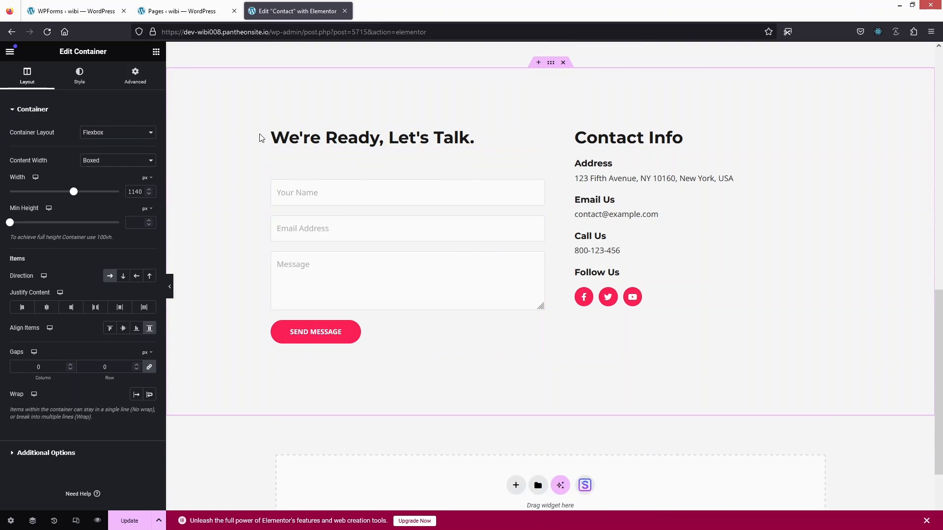
Delete the "We're Ready, Let's Talk." heading and the existing form from the duplicated section
left_click(540, 134)
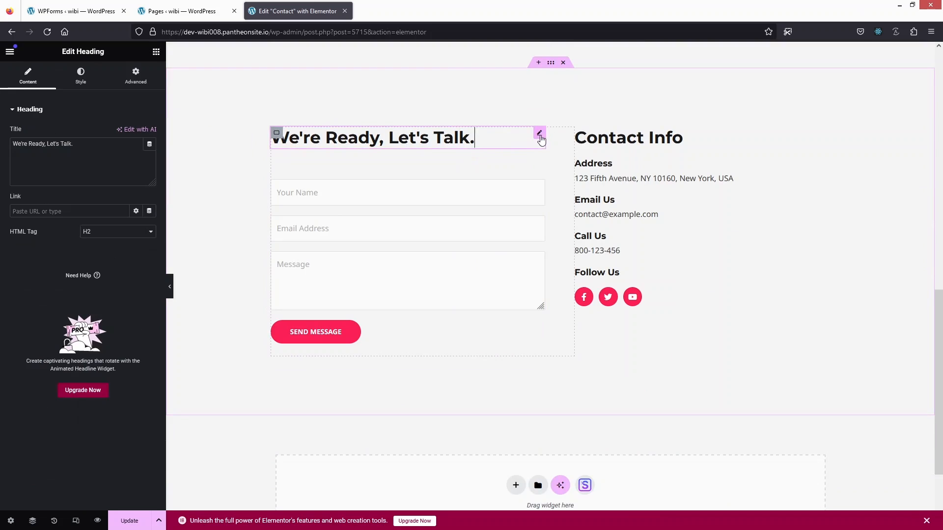
right_click(541, 135)
key("Delete")
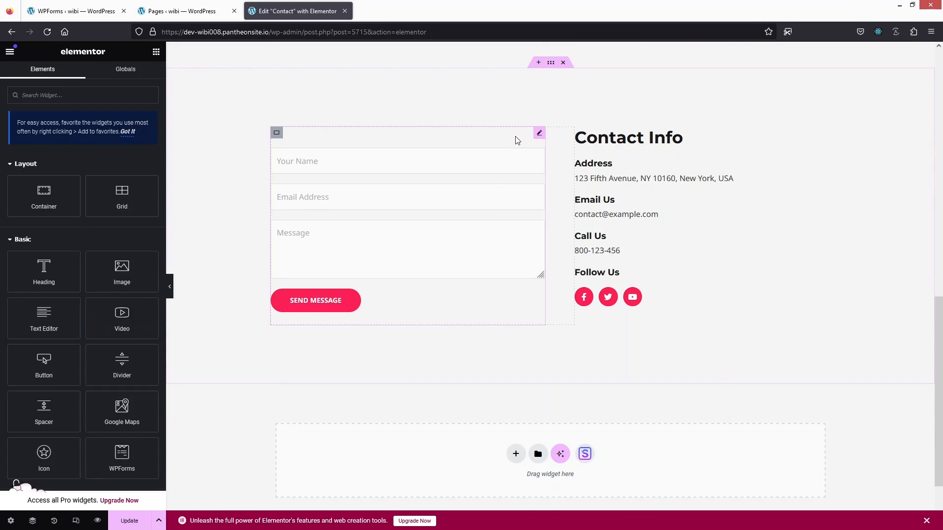
right_click(539, 134)
left_click(560, 353)
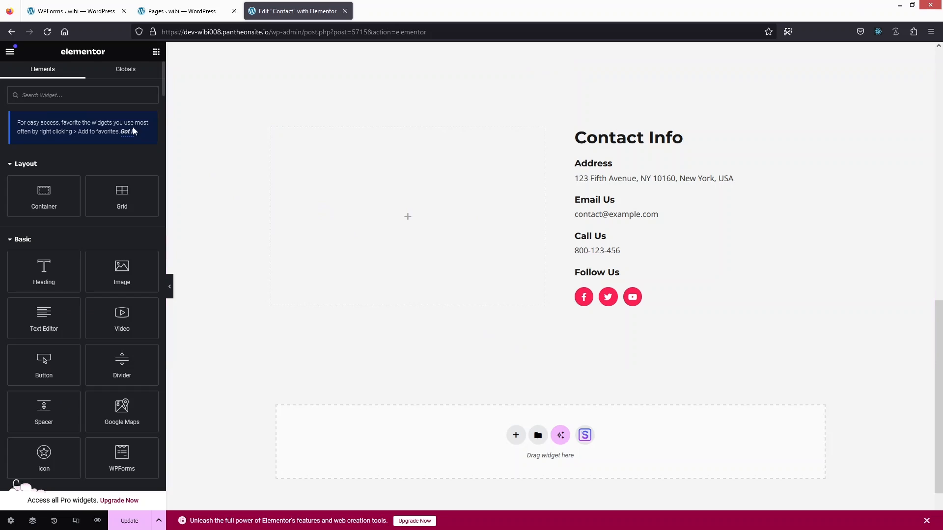
Find the Qi Addons WPForms widget and place it in the duplicated section's empty column, using Blank Form
left_click(47, 91)
type("wp")
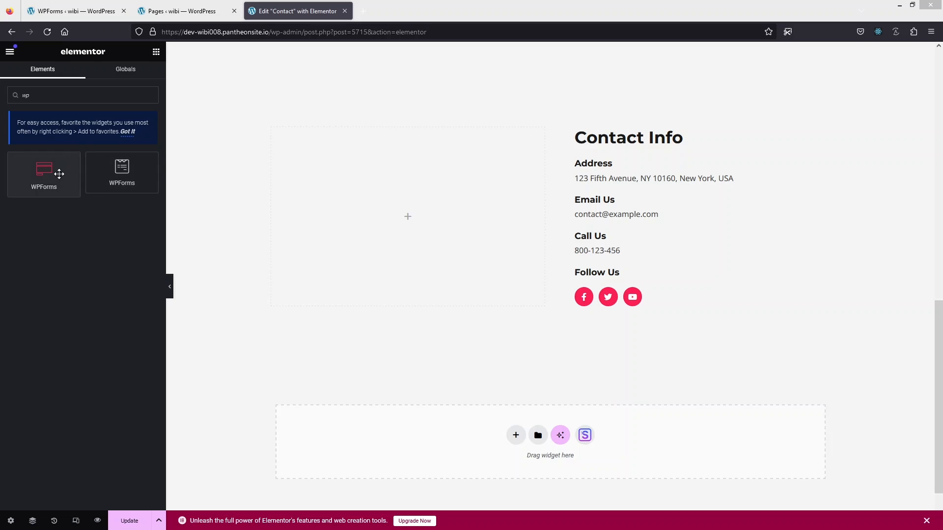
left_click_drag(62, 179, 383, 198)
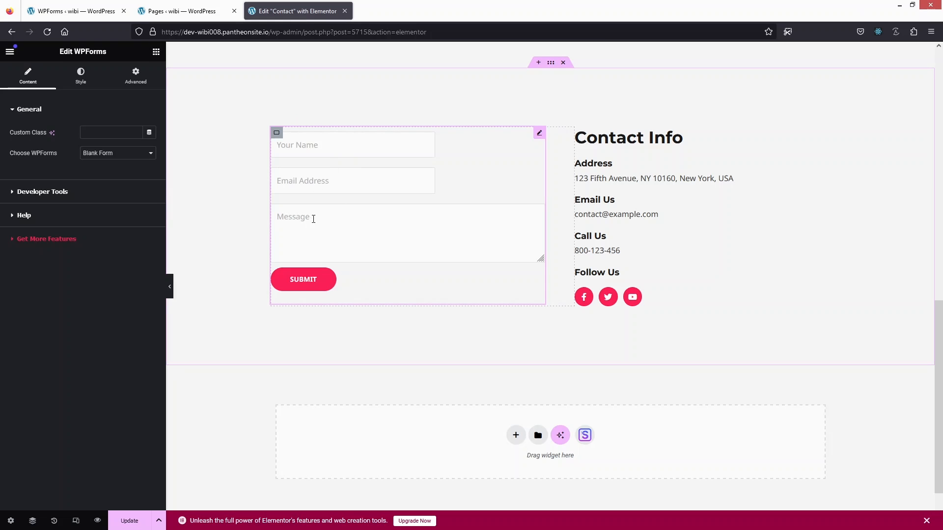
Try Contact Form as the widget's form, and switch it back to Blank Form
left_click(115, 153)
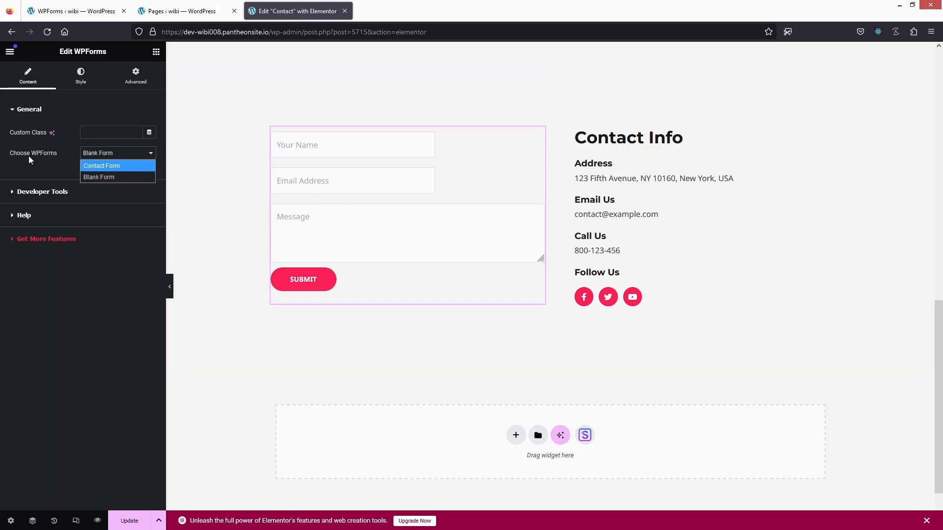
left_click(116, 165)
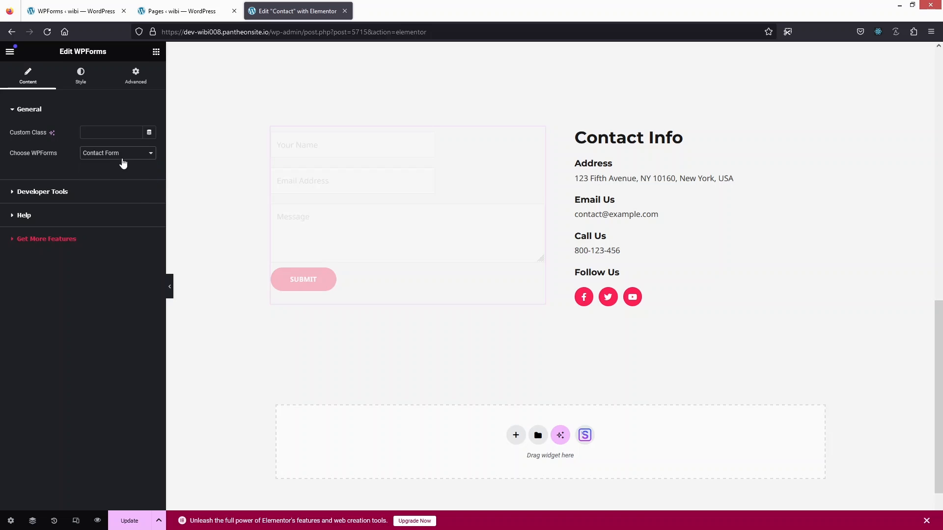
left_click(127, 153)
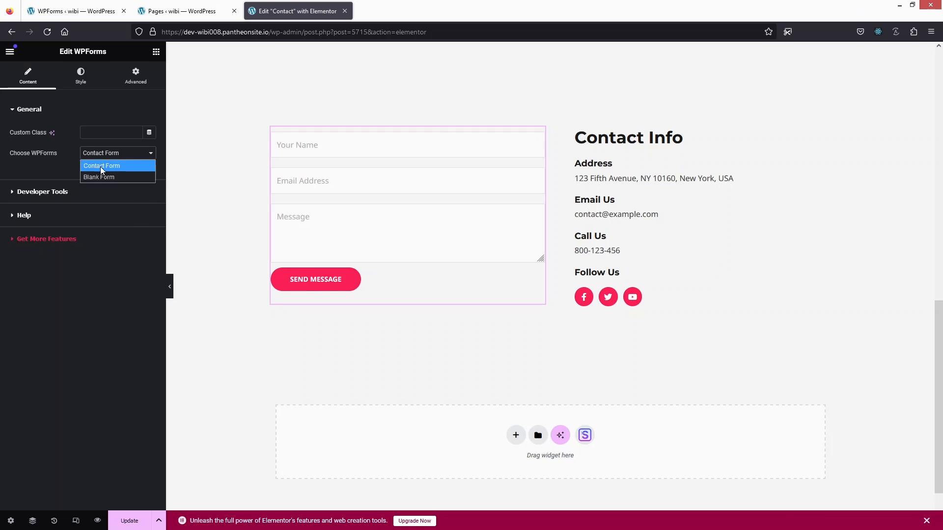
left_click(100, 167)
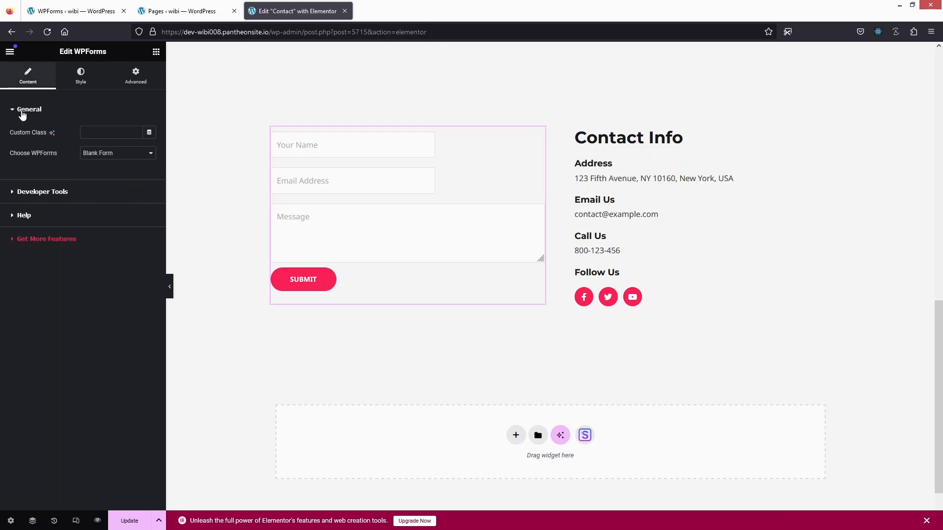
Examine the WPForms widget's developer tools, help, label, input and checkbox style settings
left_click(22, 192)
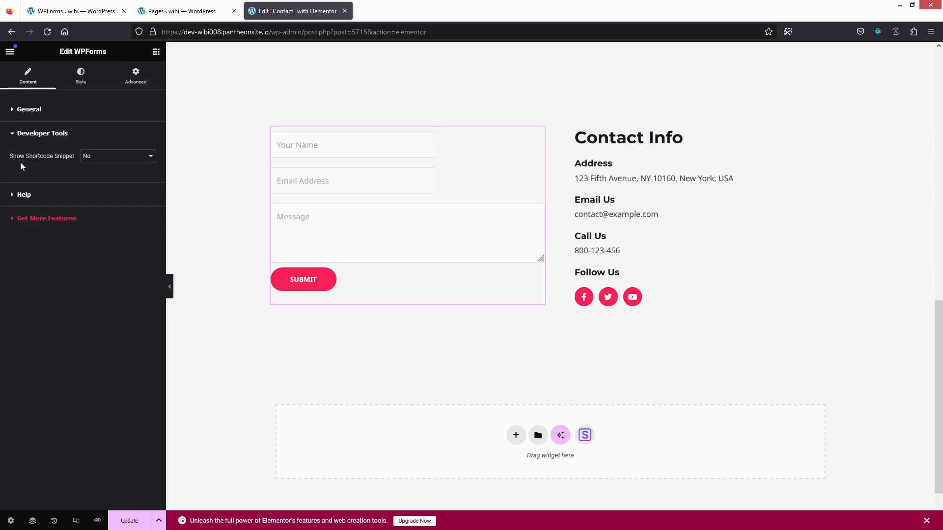
left_click(21, 195)
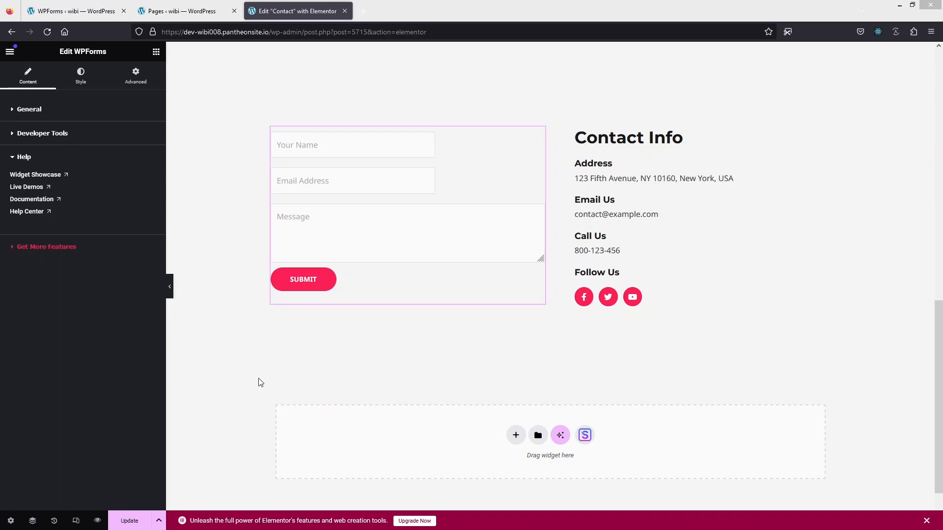
left_click(20, 161)
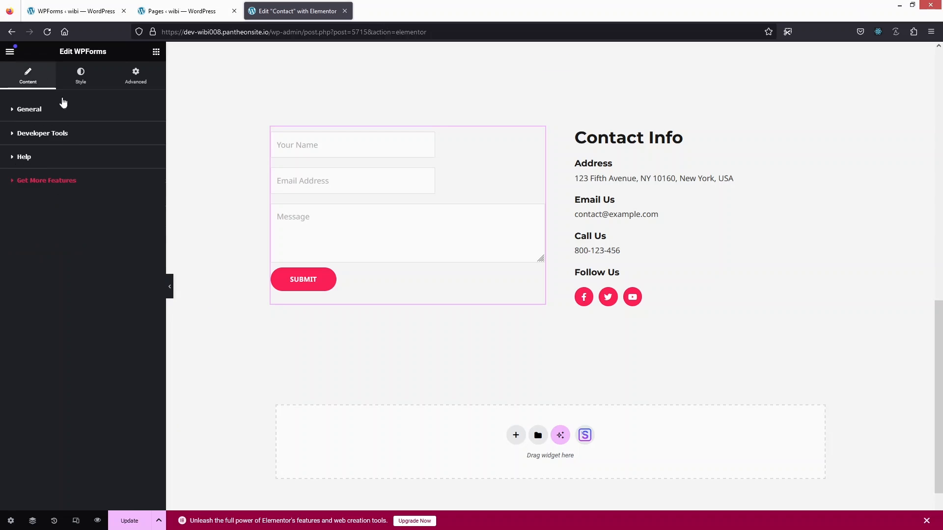
left_click(80, 86)
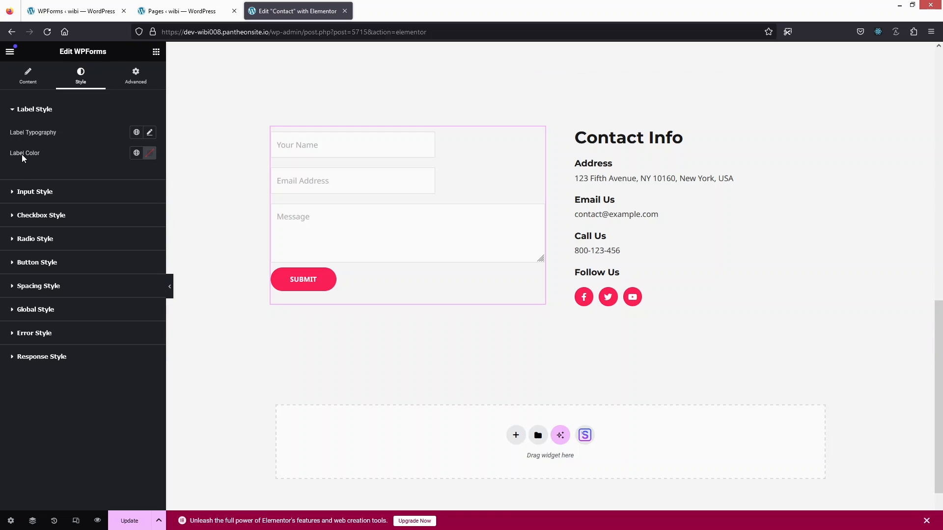
left_click(34, 109)
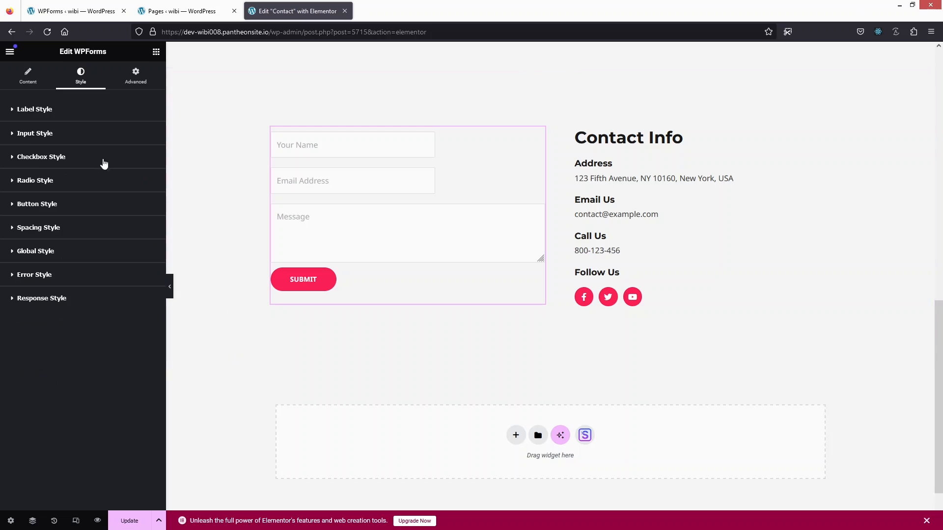
left_click(11, 133)
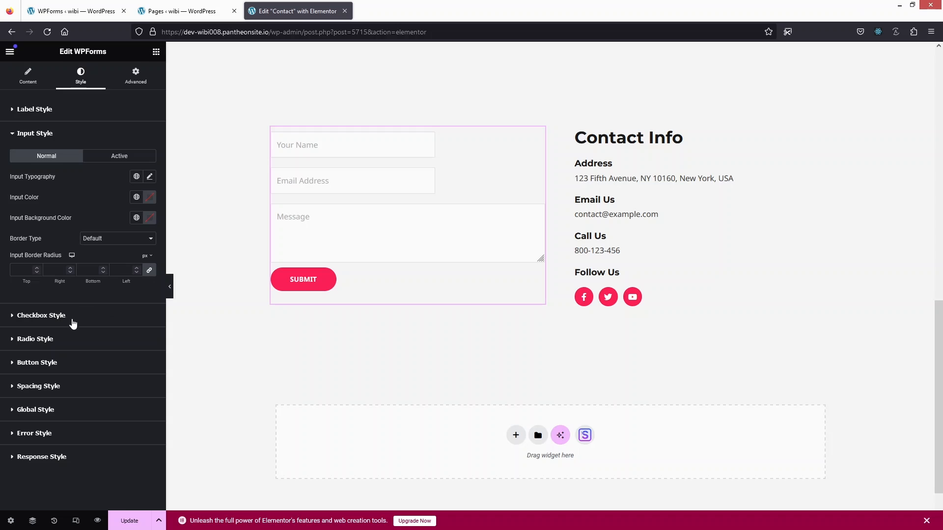
left_click(34, 317)
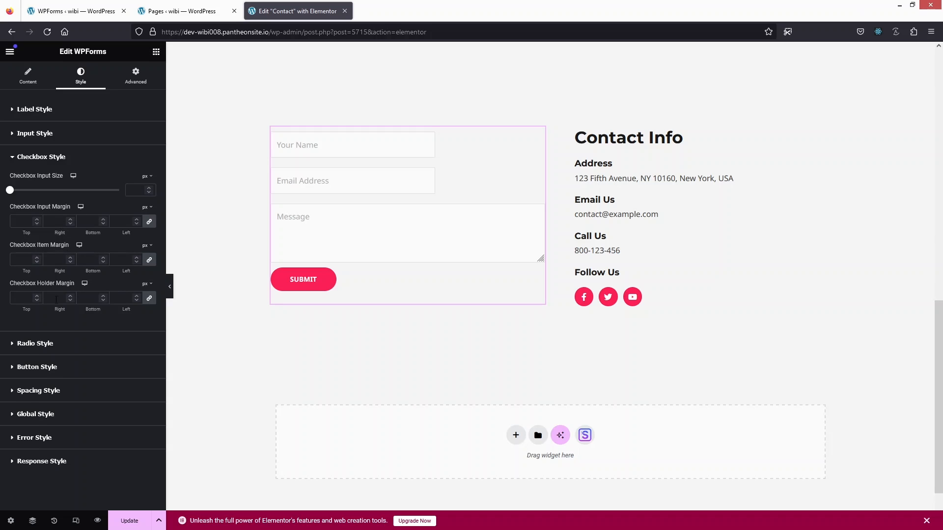
Set the WPForms widget's global alignment to Center
left_click(16, 415)
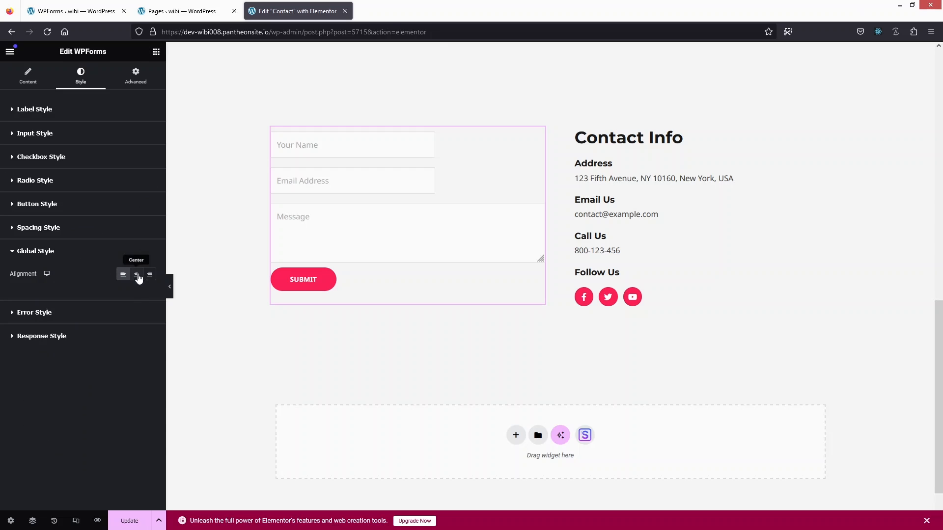
left_click(137, 274)
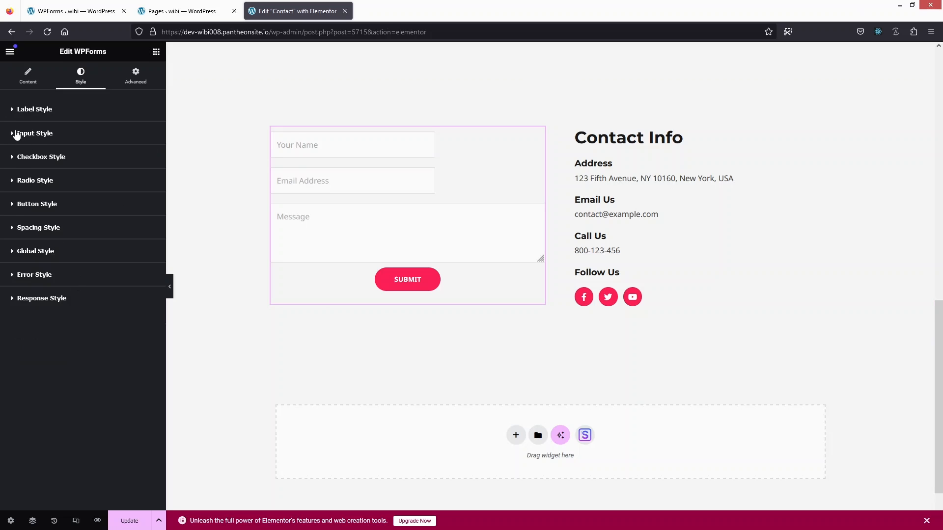
Compare the new form with the original above it and set the input text color to #FF0000
left_click(16, 133)
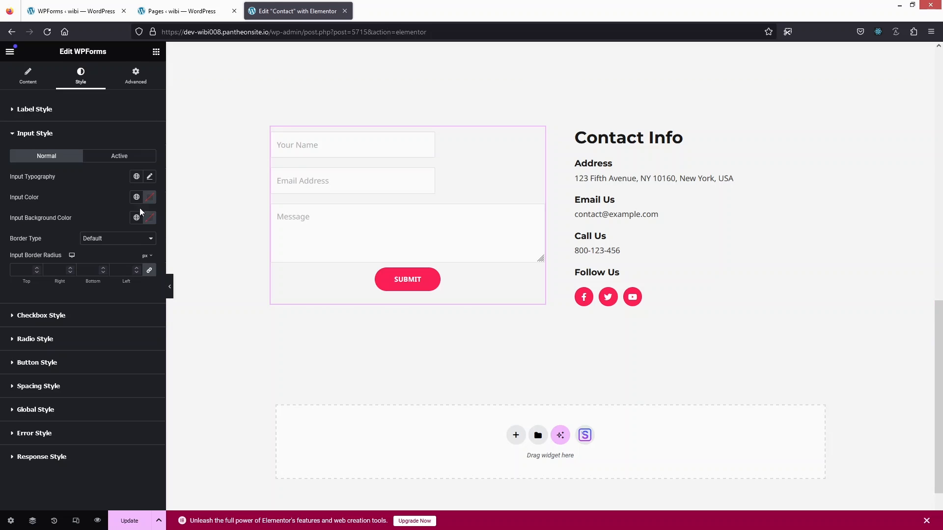
scroll(251, 233, "up", 8)
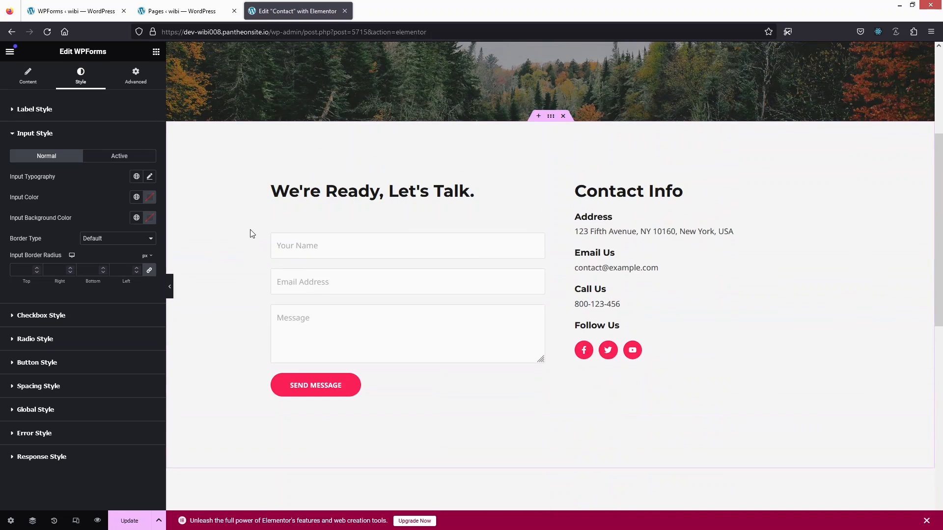
scroll(252, 234, "down", 5)
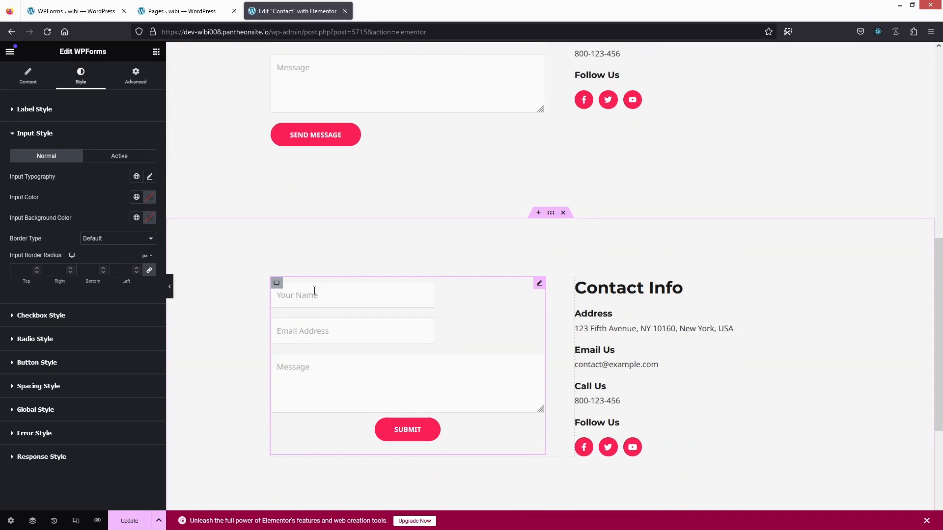
scroll(329, 292, "up", 4)
scroll(337, 185, "down", 7)
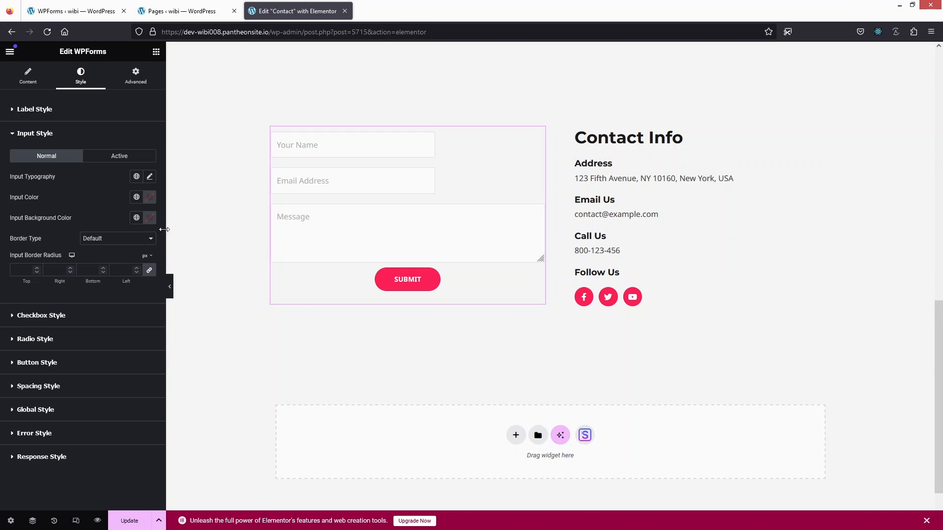
left_click(155, 202)
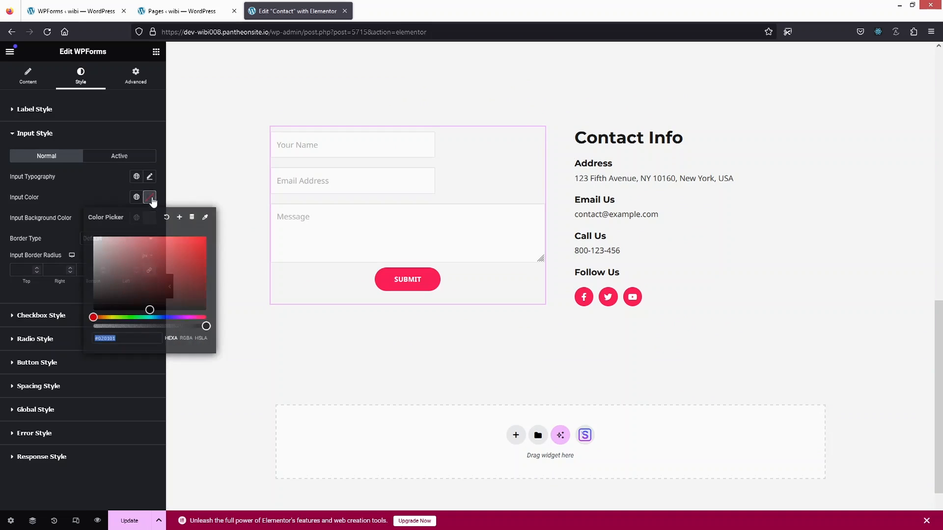
mouse_move(150, 270)
left_mouse_down()
mouse_move(128, 248)
mouse_move(153, 265)
mouse_move(135, 270)
mouse_move(113, 258)
mouse_move(208, 229)
left_mouse_up()
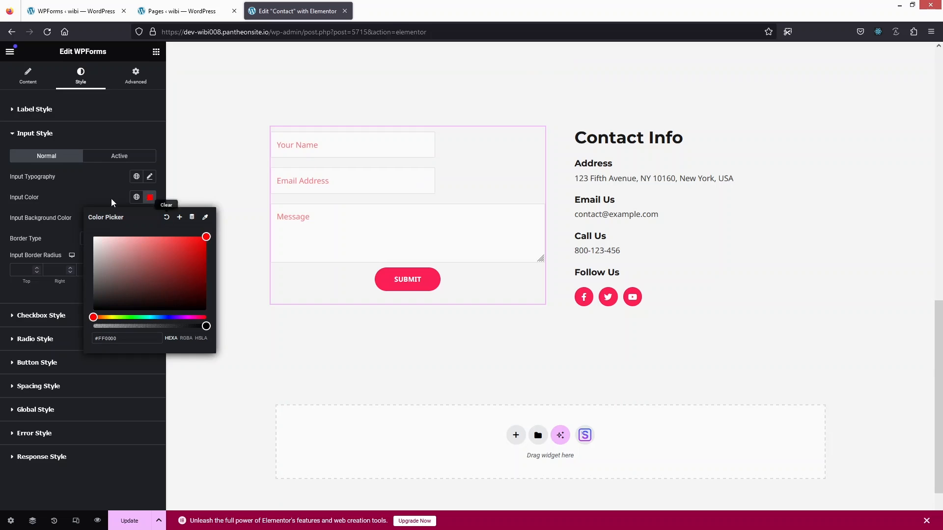
left_click(98, 188)
Try the Solid border type on the form's input fields, and switch it back to Default
left_click(116, 239)
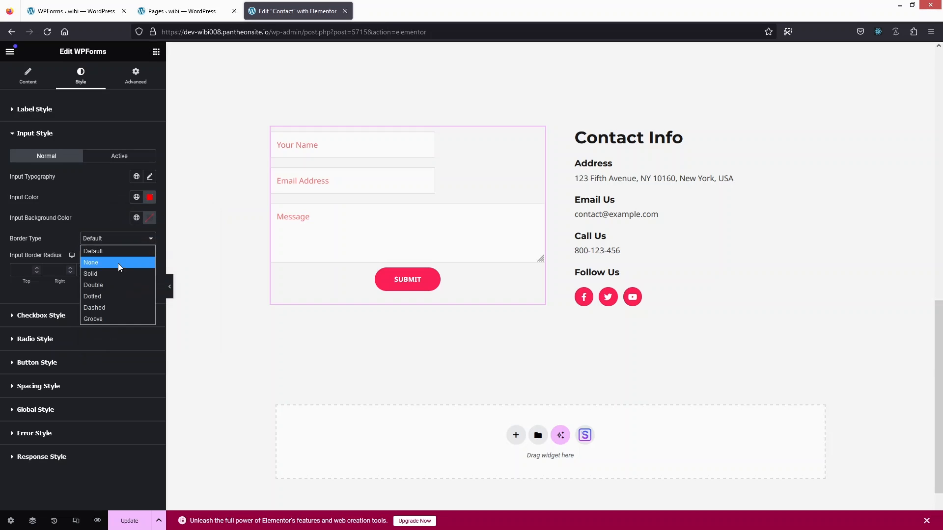
left_click(104, 273)
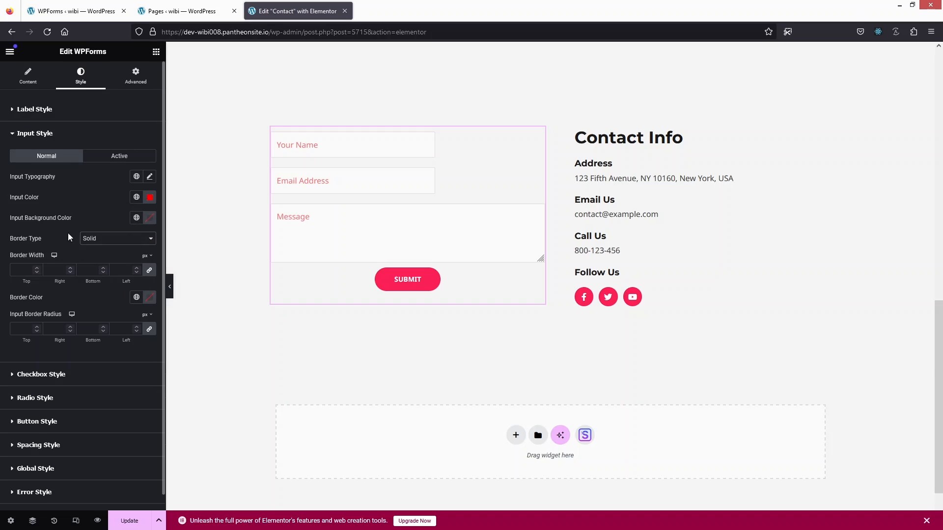
scroll(67, 232, "down", 1)
left_click(110, 223)
left_click(98, 232)
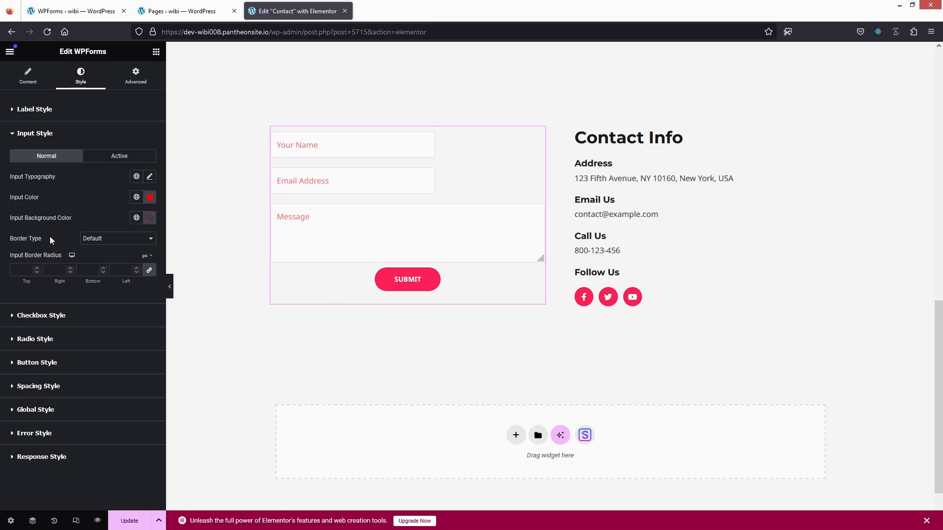
Give the form's input fields a Solid border with a light red border color
left_click(101, 238)
left_click(101, 274)
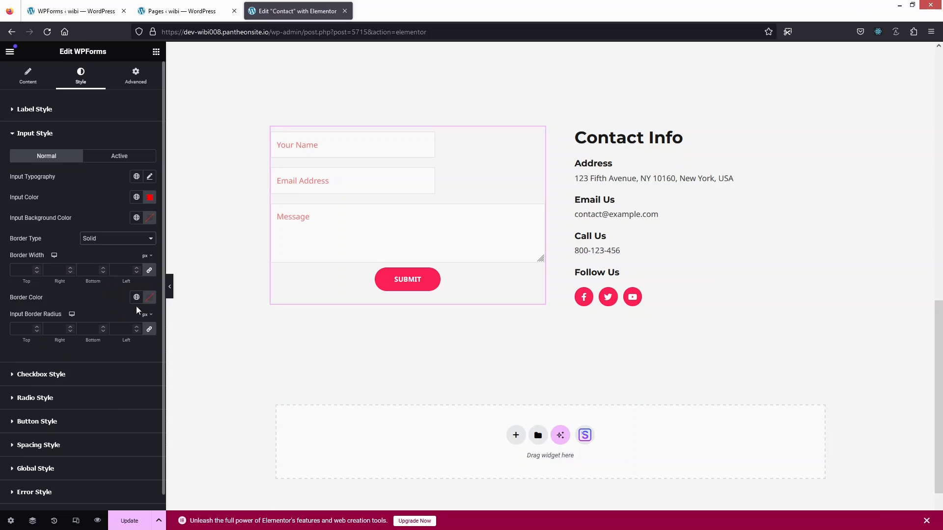
left_click(149, 297)
left_click_drag(170, 355, 131, 337)
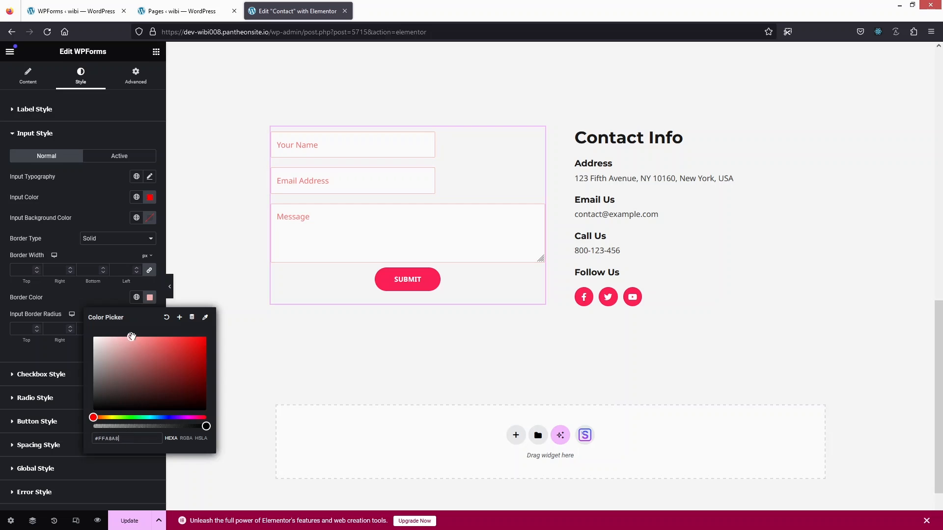
left_click(65, 295)
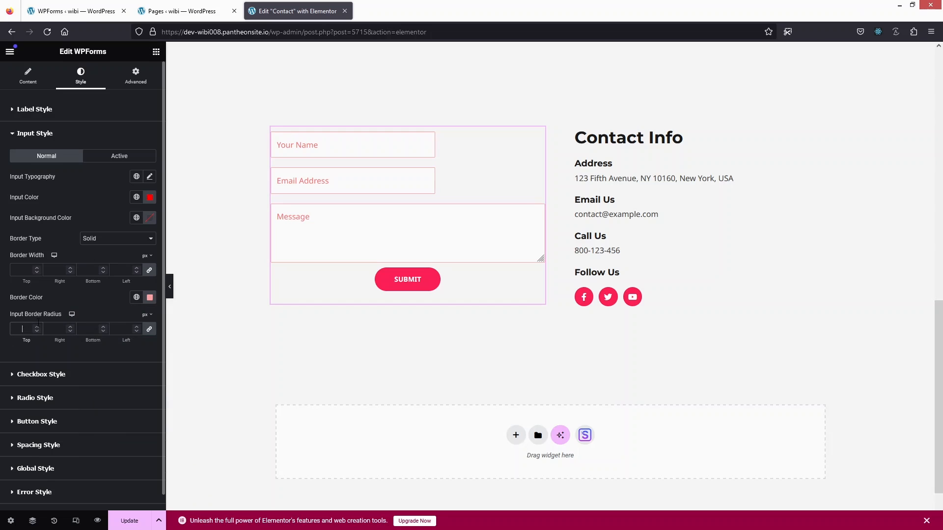
Try a 30 px input border radius, and set it to 15 px on all corners instead
left_click(38, 322)
type("30")
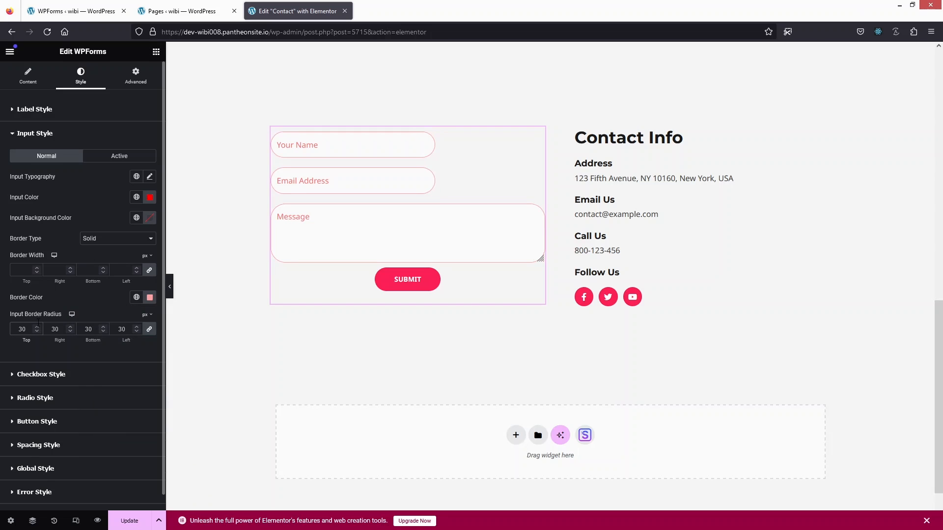
key("BackSpace")
key("BackSpace")
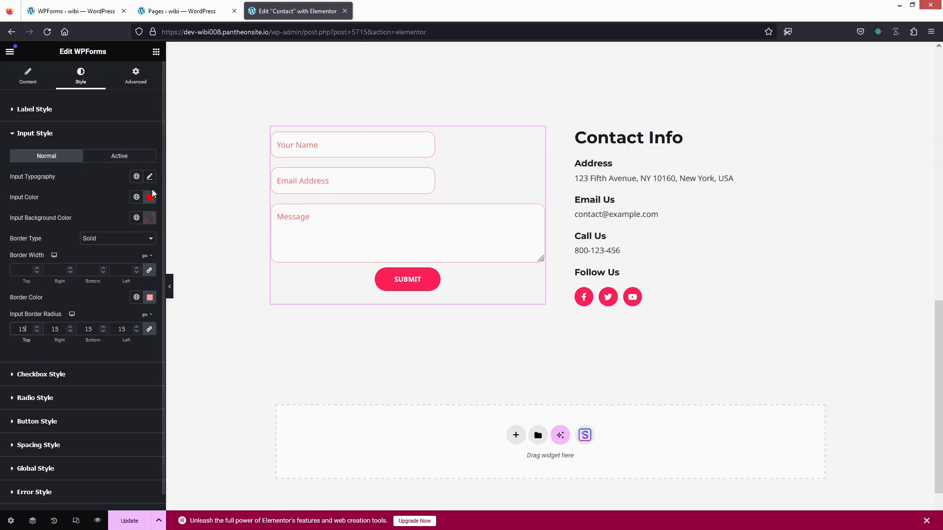
Copy the "We're Ready, Let's Talk." heading from the original section and paste it at the new WPForms widget
scroll(344, 157, "up", 8)
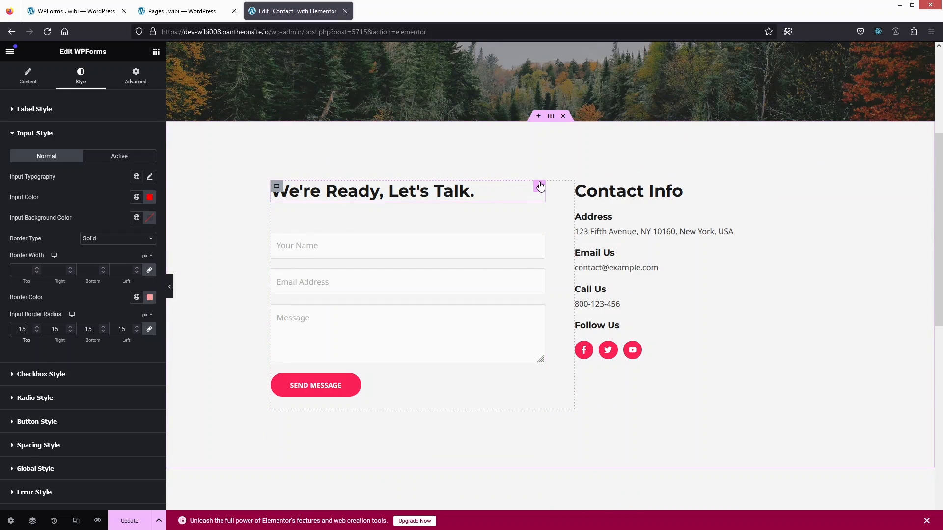
right_click(546, 209)
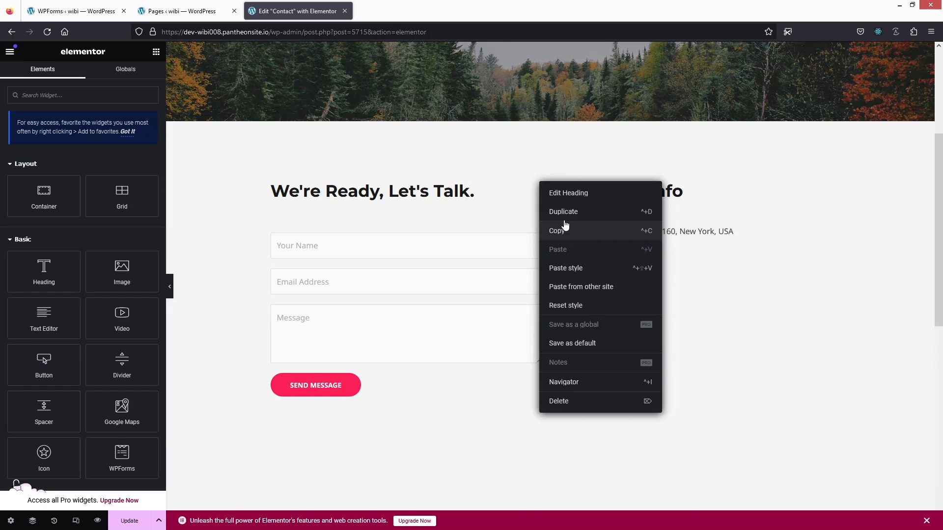
left_click(565, 230)
scroll(441, 231, "down", 6)
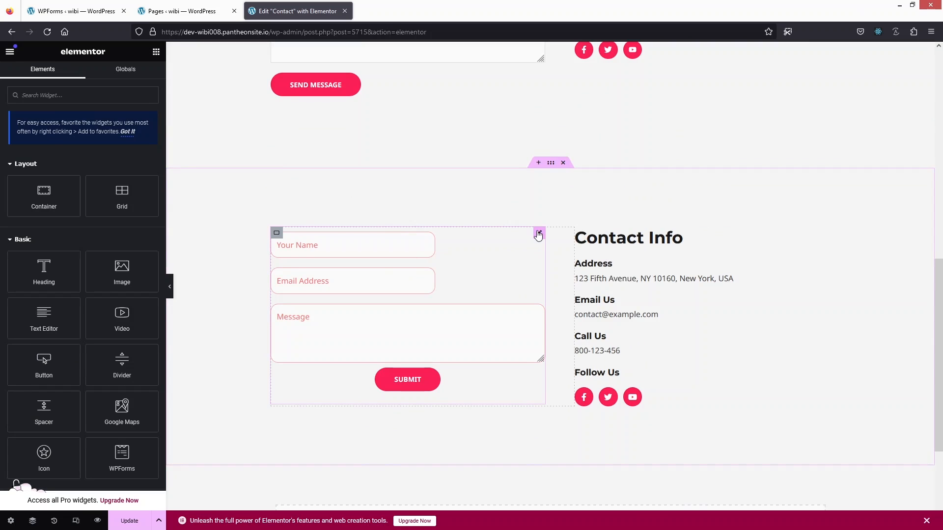
left_click(538, 235)
right_click(539, 235)
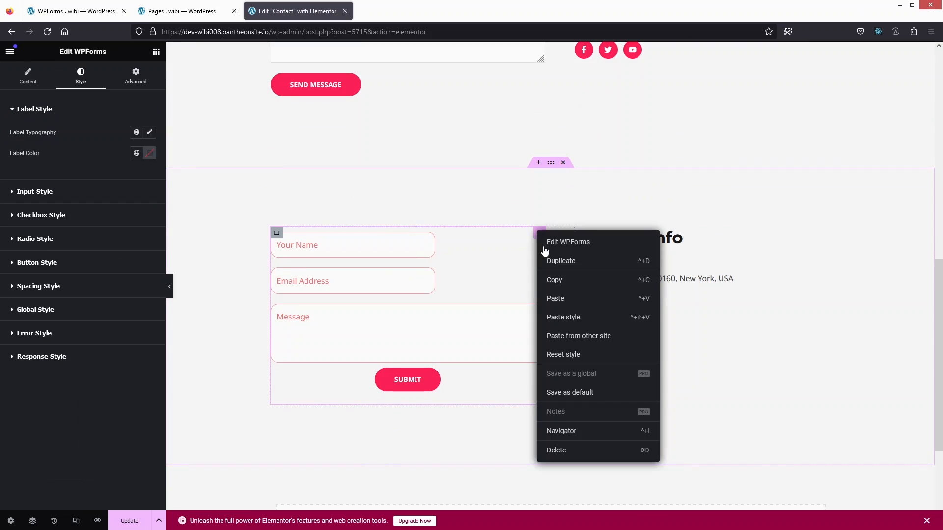
left_click(569, 304)
Move the pasted heading above the WPForms widget in the page structure, and close the Navigator
left_click(32, 521)
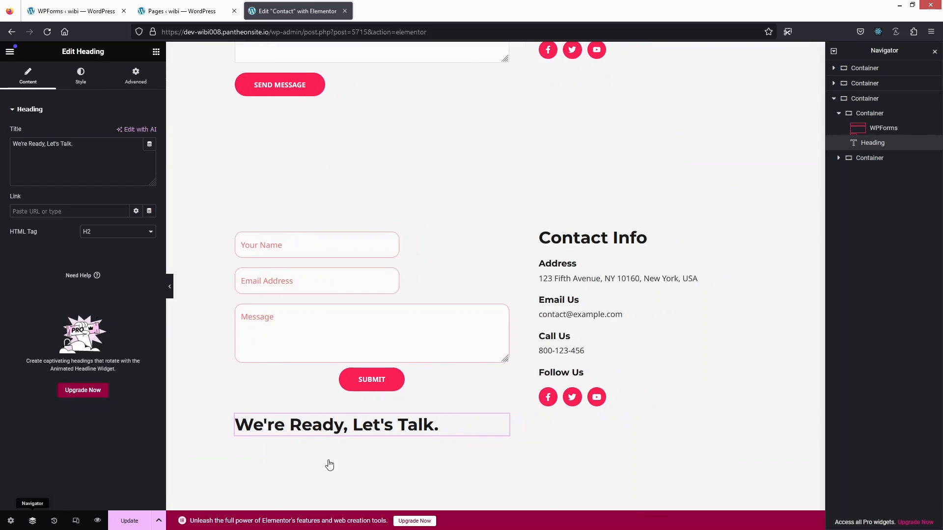
left_click_drag(866, 145, 862, 131)
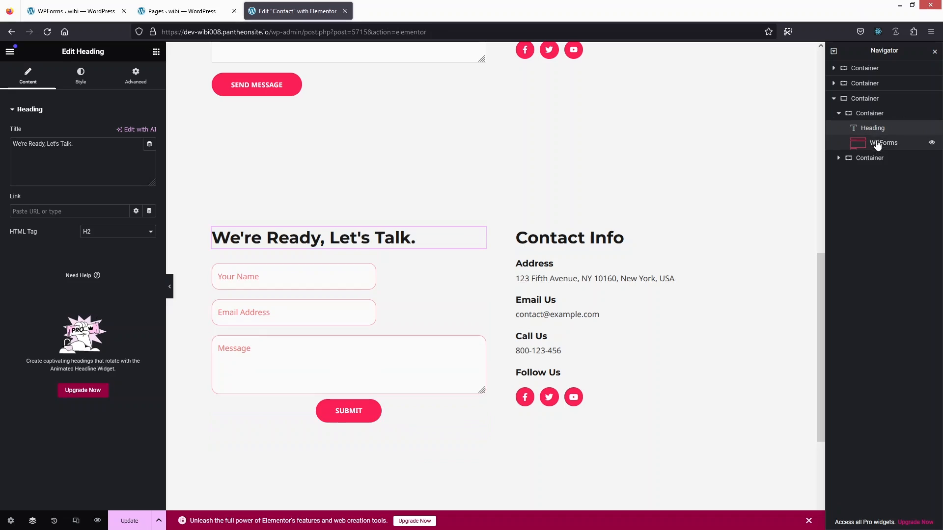
key("ctrl+i")
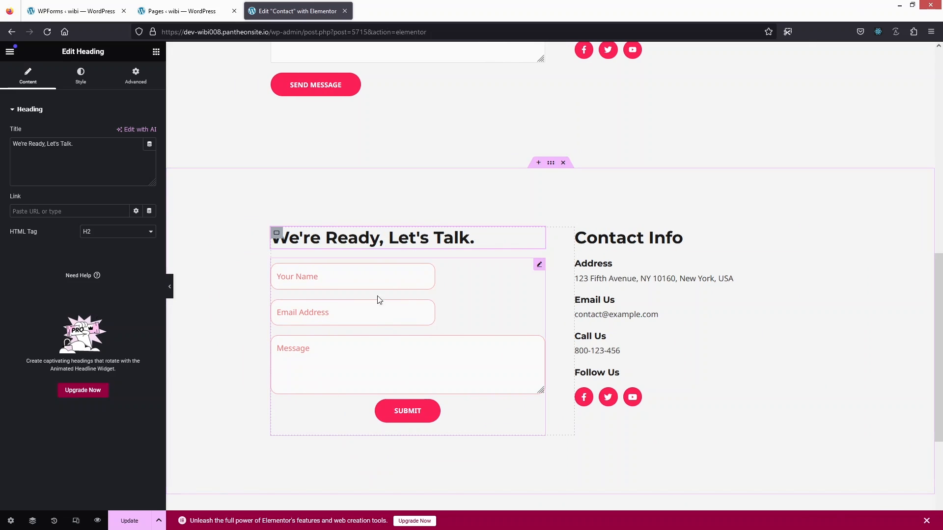
Set the WPForms widget's global alignment to left
left_click(487, 266)
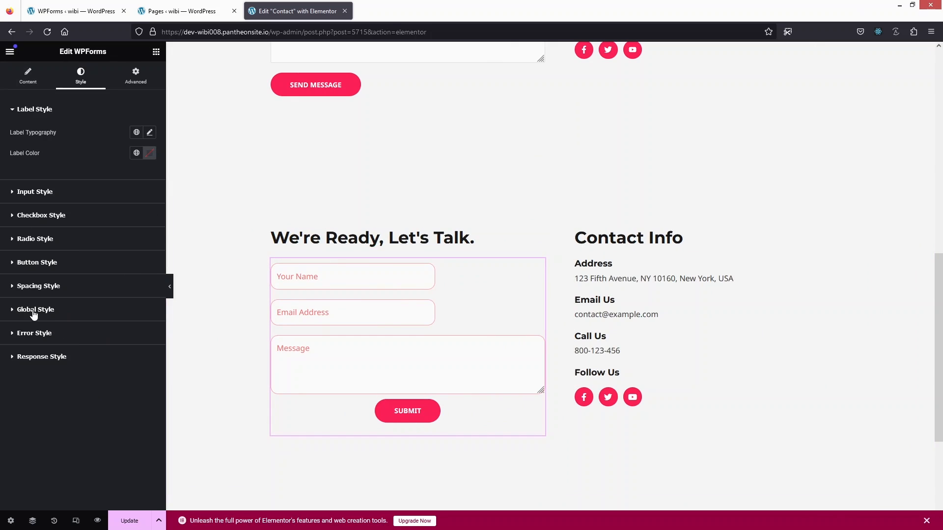
left_click(58, 309)
left_click(122, 274)
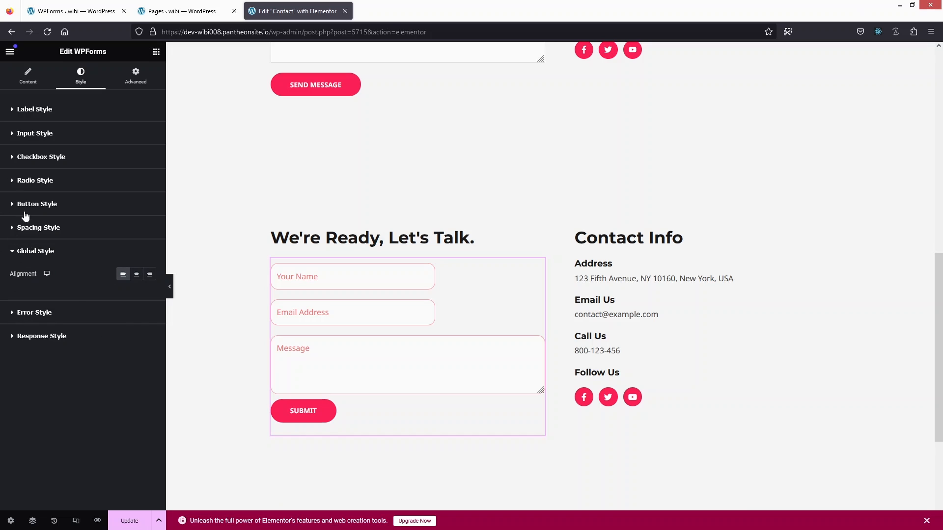
Set the form button's normal background color to black, #000000
left_click(11, 204)
scroll(68, 246, "down", 1)
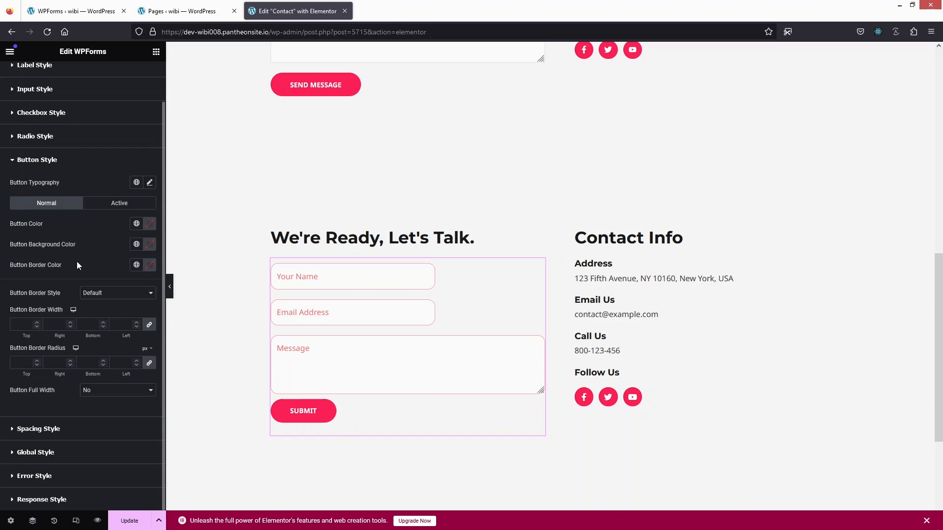
left_click(150, 250)
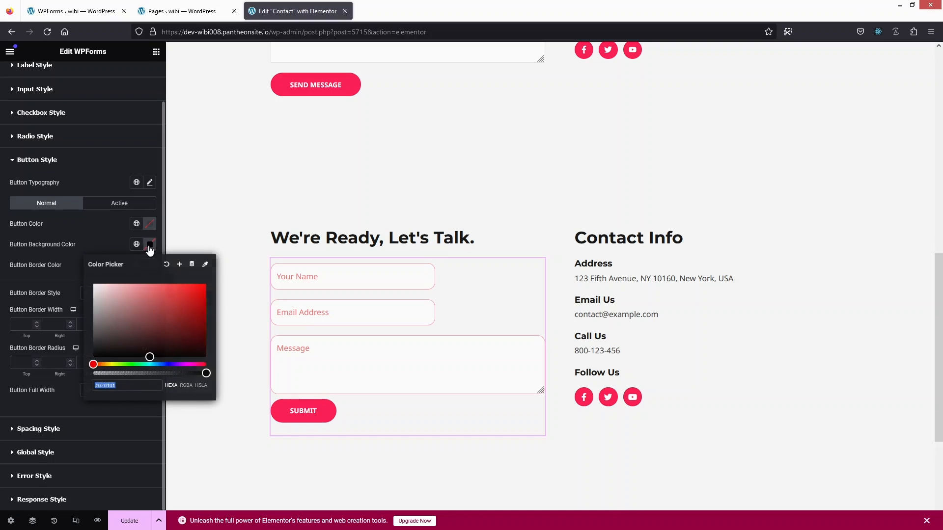
left_click_drag(150, 309, 69, 370)
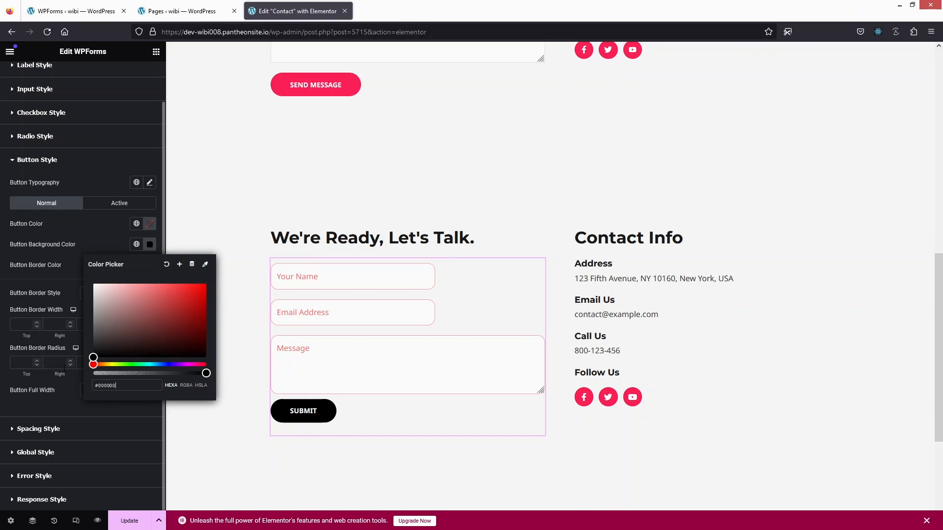
left_click(82, 223)
Assign the global Text color #7A7A7A to both the input text and the input border
scroll(53, 122, "up", 2)
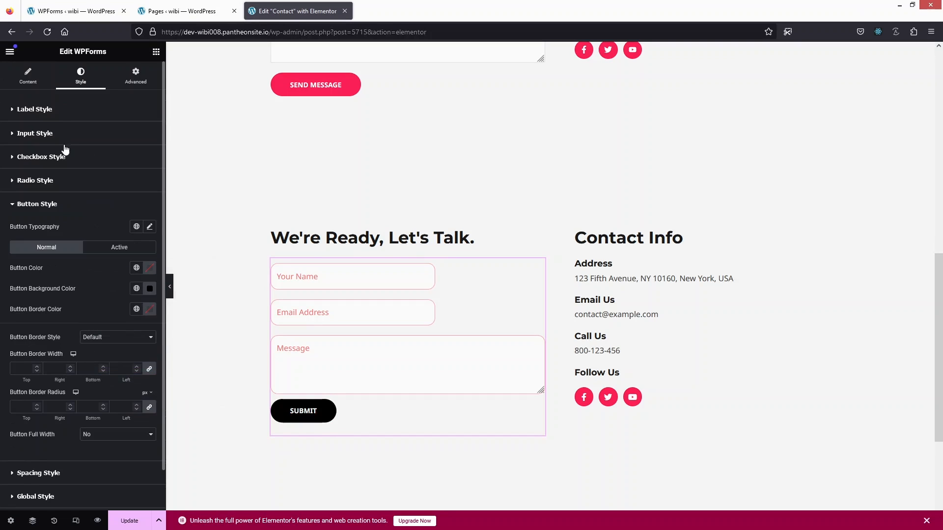
left_click(44, 136)
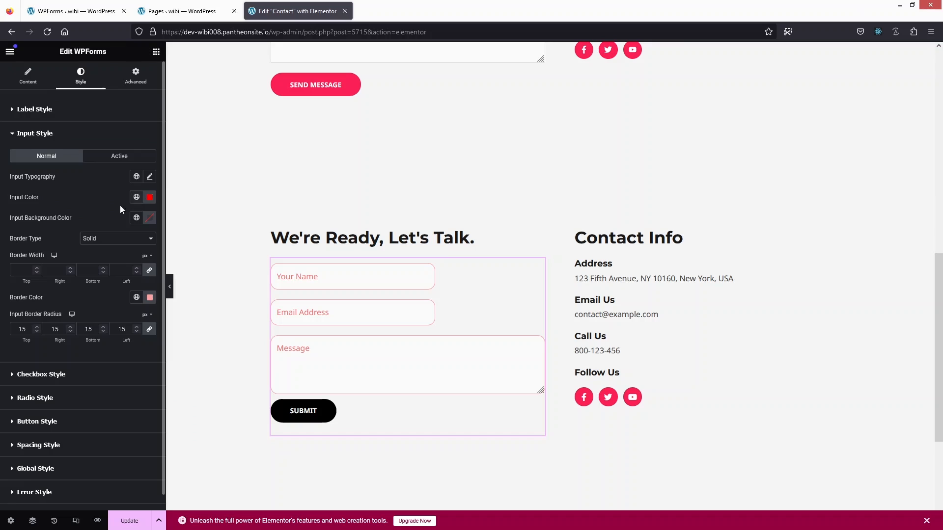
left_click(136, 198)
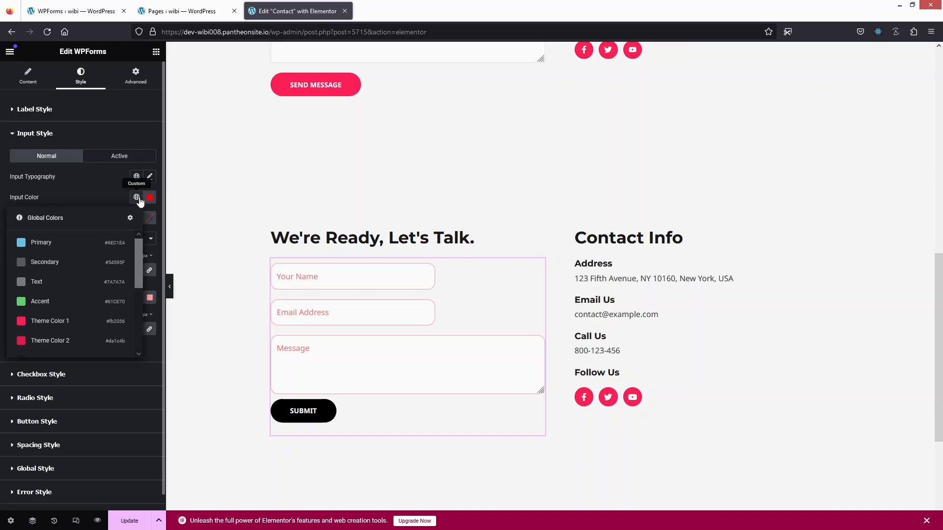
left_click(49, 283)
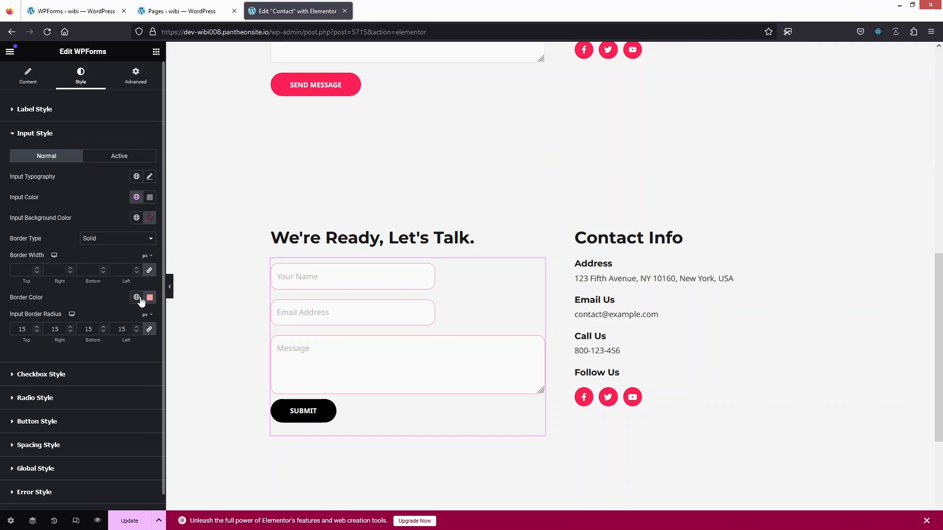
left_click(136, 297)
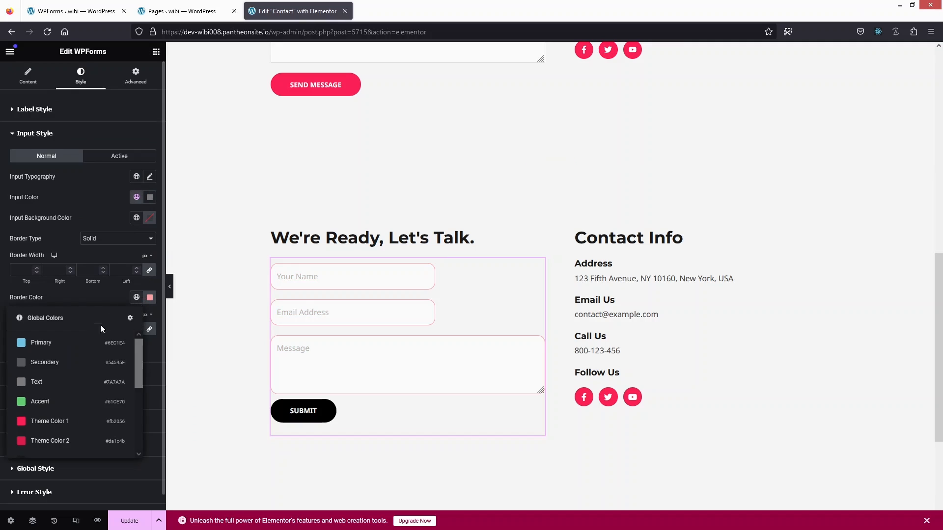
left_click(55, 380)
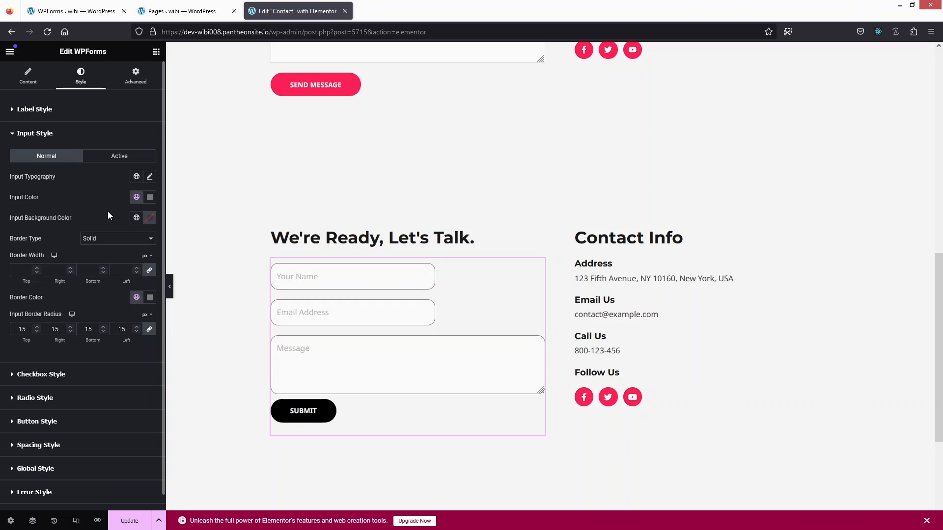
Make the form's submit button full width by setting Button Full Width to Yes
left_click(100, 422)
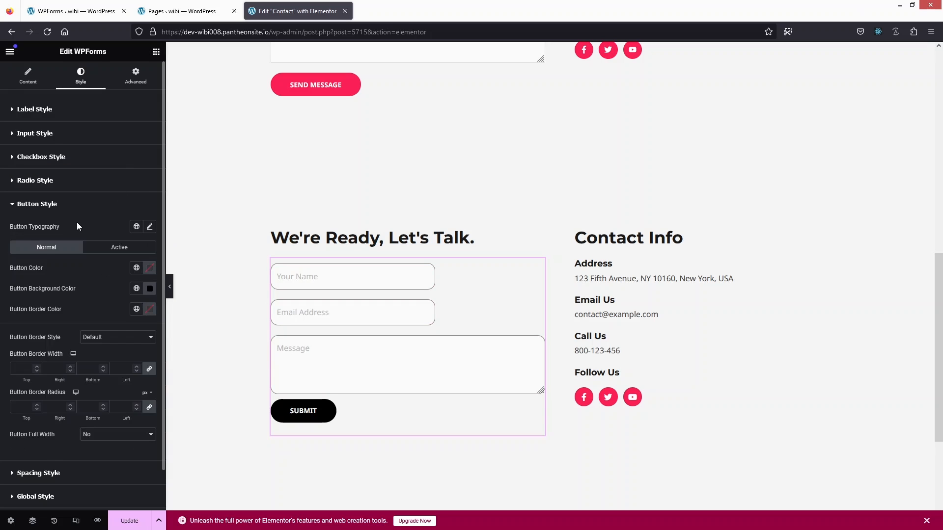
scroll(76, 221, "down", 1)
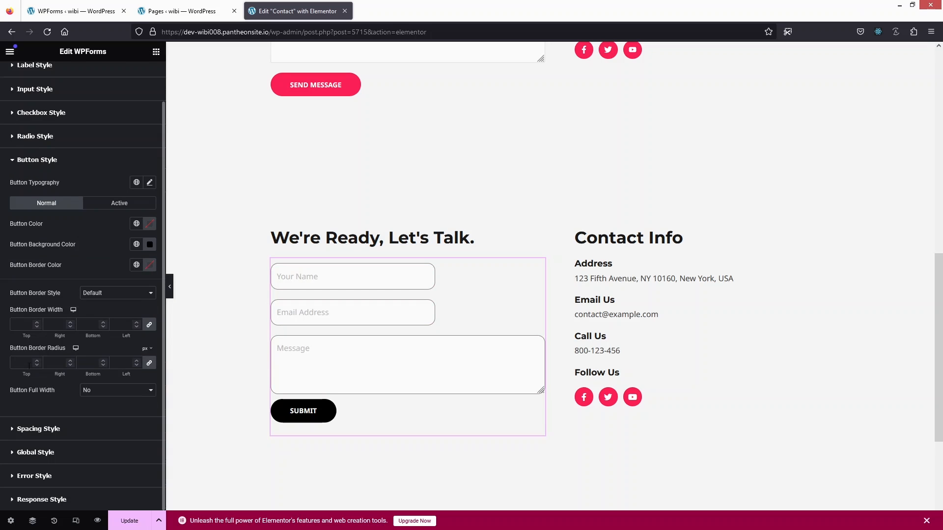
left_click(147, 391)
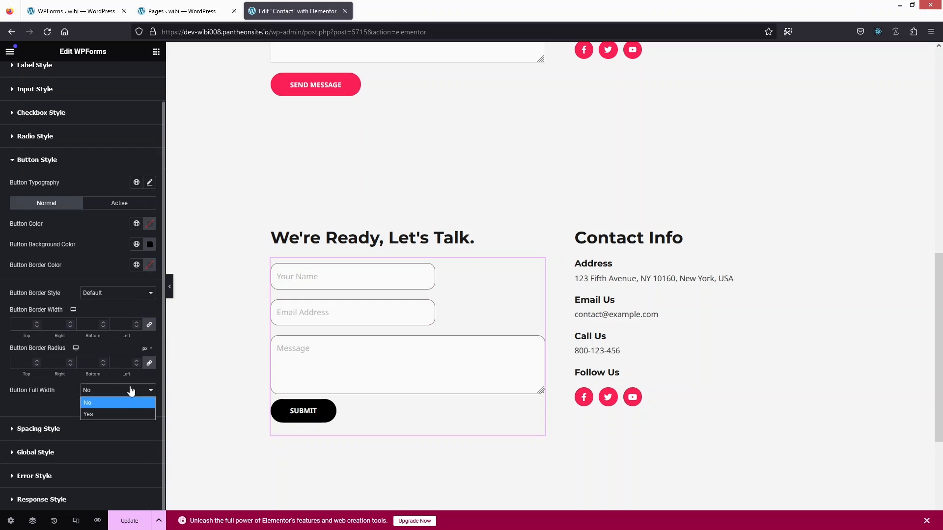
left_click(129, 416)
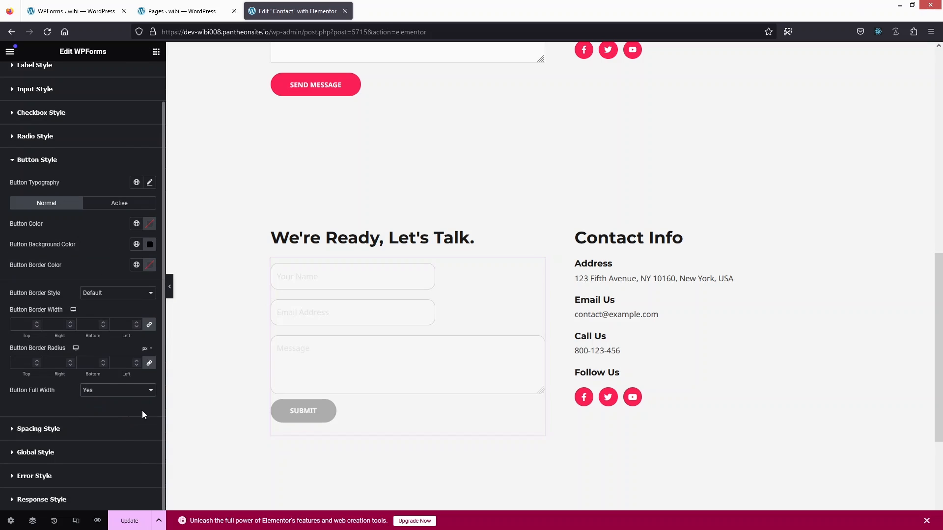
Set the button's hover text color in its Active state to light pink, #FFB1B1
scroll(159, 323, "up", 1)
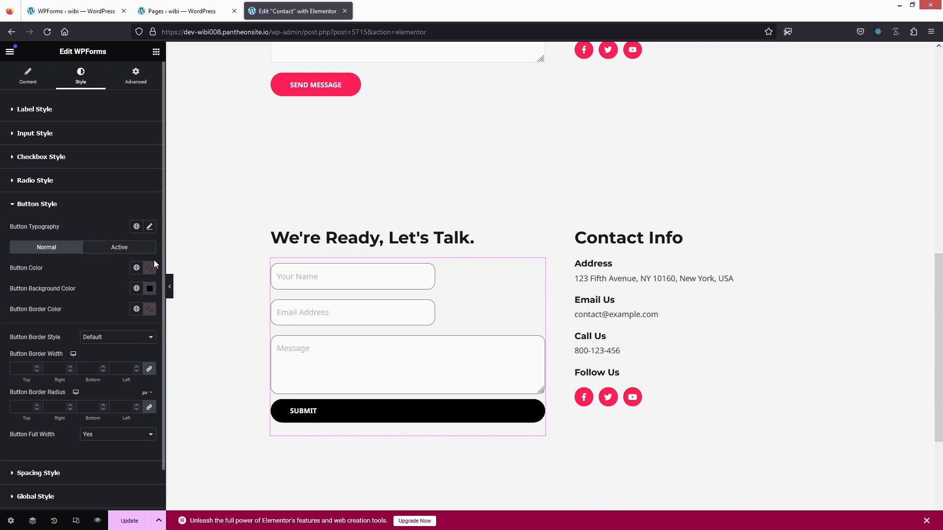
left_click(120, 251)
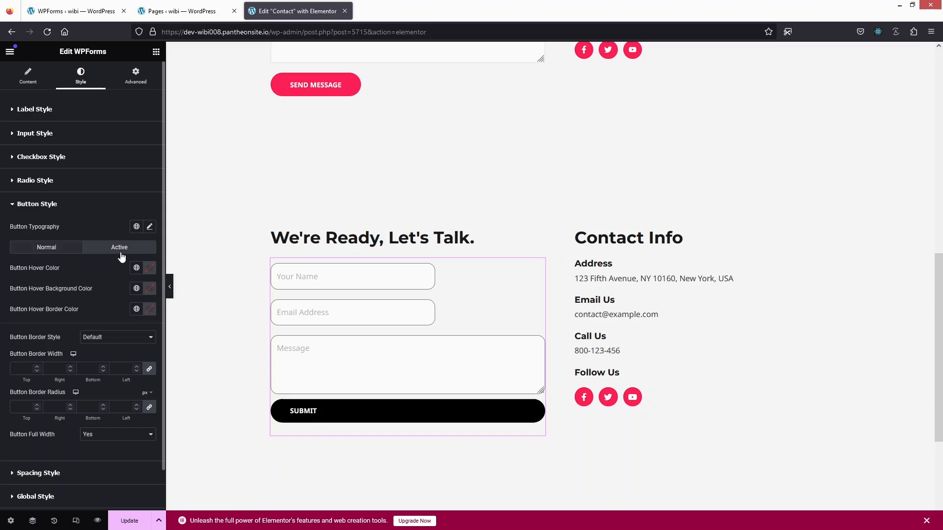
left_click(150, 269)
left_click(171, 325)
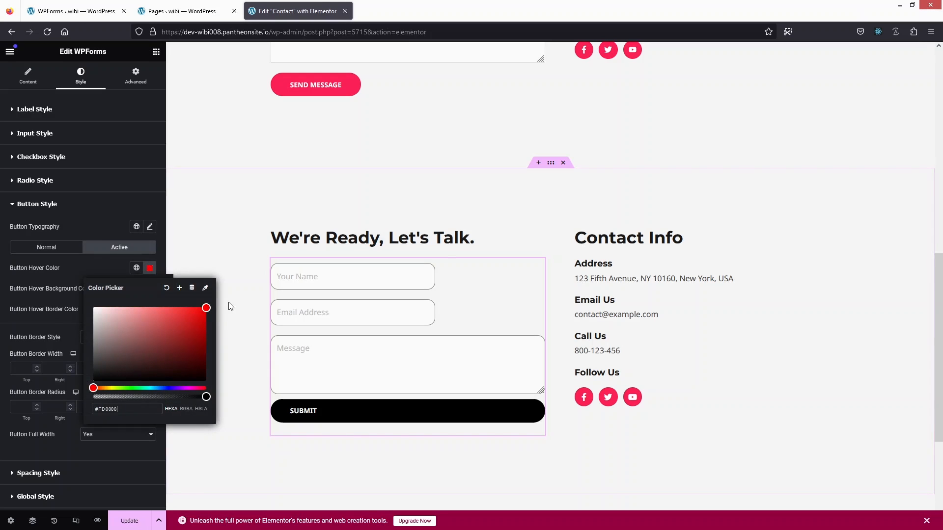
left_click(149, 307)
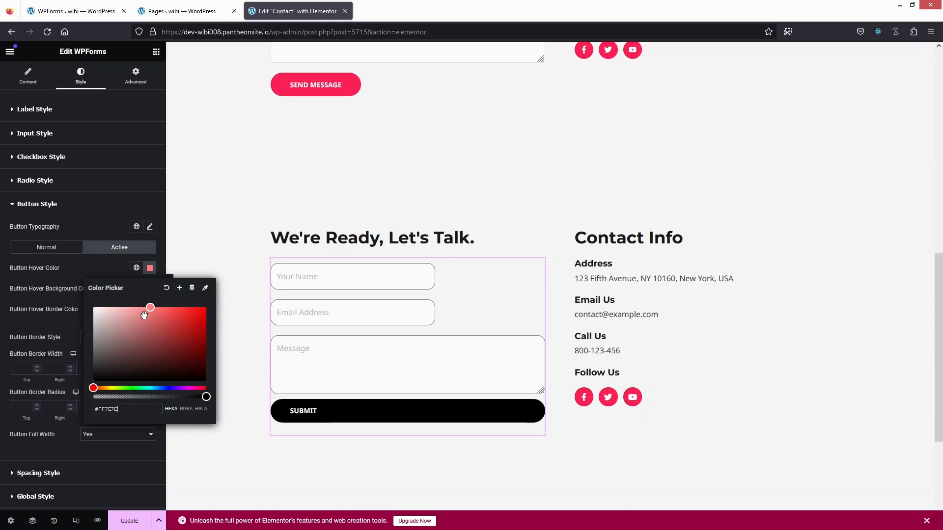
left_click_drag(147, 308, 128, 307)
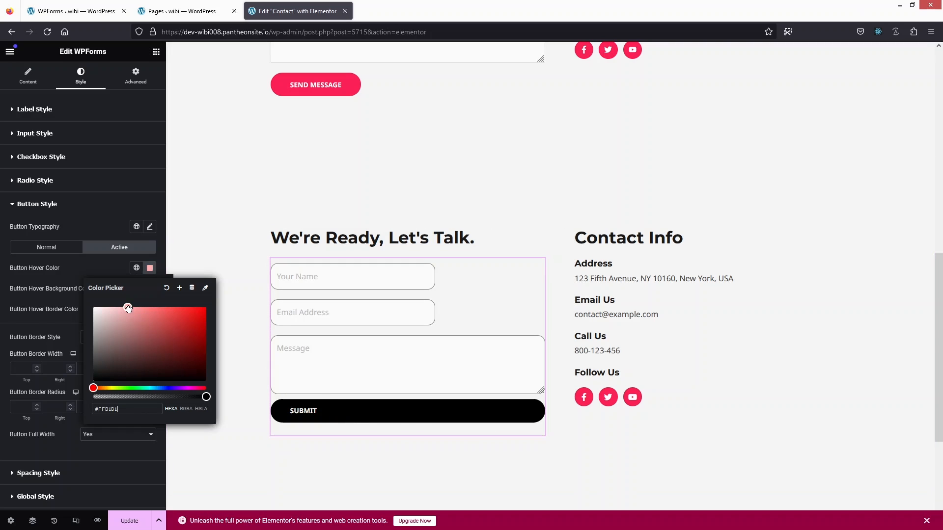
Clear the submit button's custom hover text color back to its default
left_click_drag(127, 309, 74, 314)
left_click(150, 268)
left_click(167, 289)
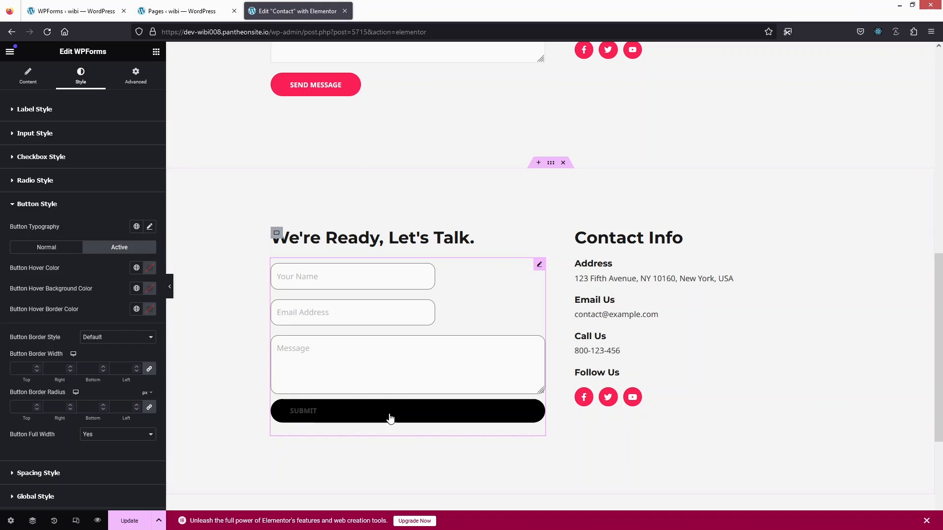
Set the button's hover background to the global Theme Color 1 and its hover text color to white, #FFFFFF
left_click(137, 289)
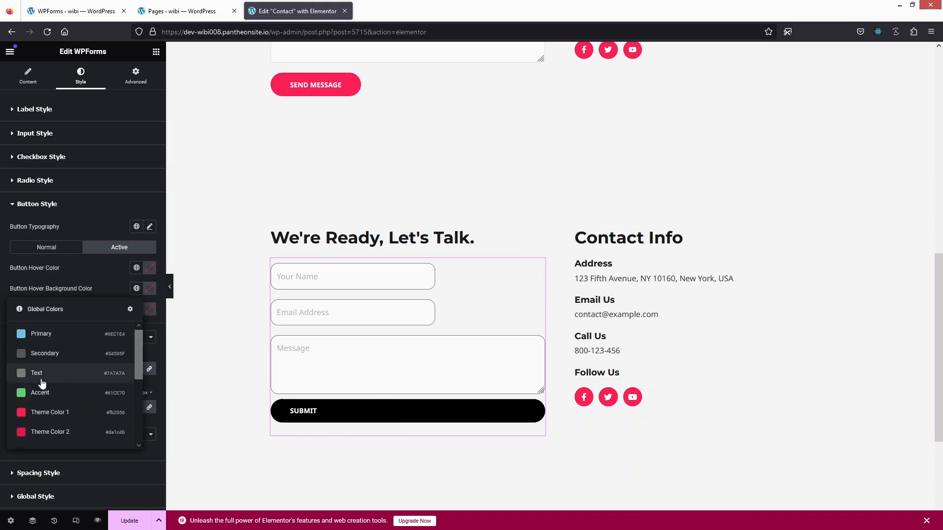
left_click(54, 415)
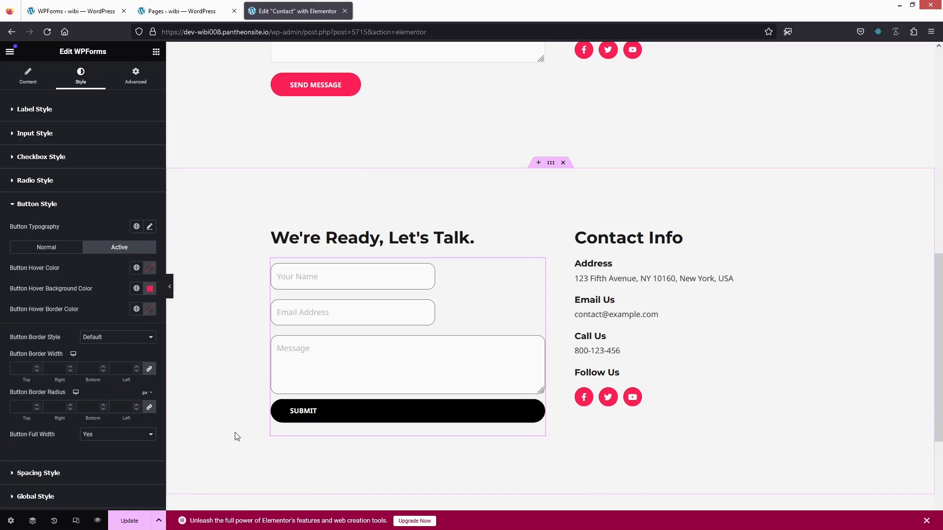
left_click(139, 269)
left_click(146, 269)
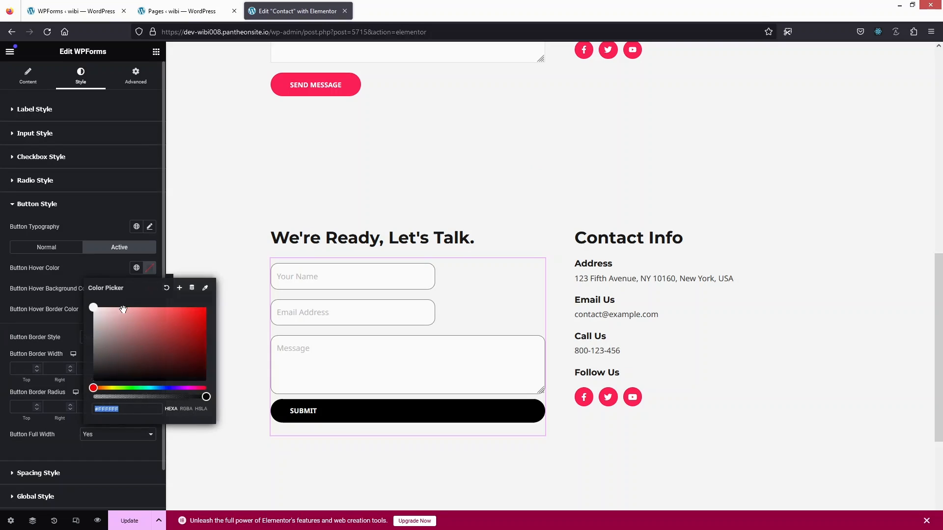
left_click(94, 273)
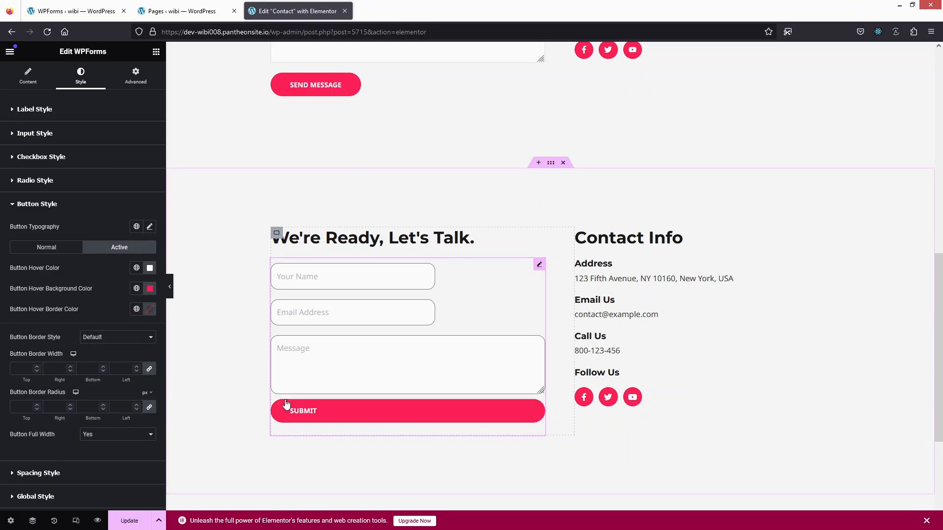
Unlink the button padding sides and set them to 15 px top, 0 right, 15 px bottom and 250 px left
scroll(111, 388, "down", 2)
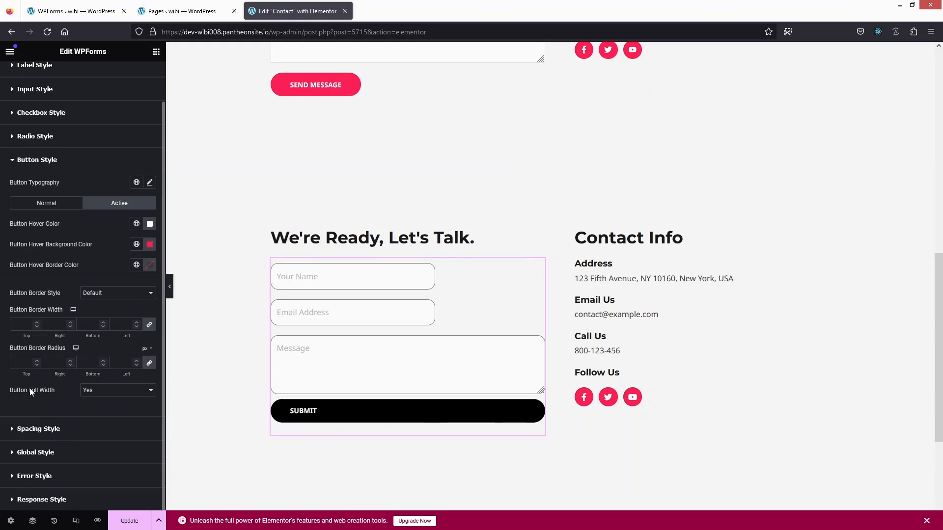
left_click(39, 429)
scroll(62, 397, "down", 1)
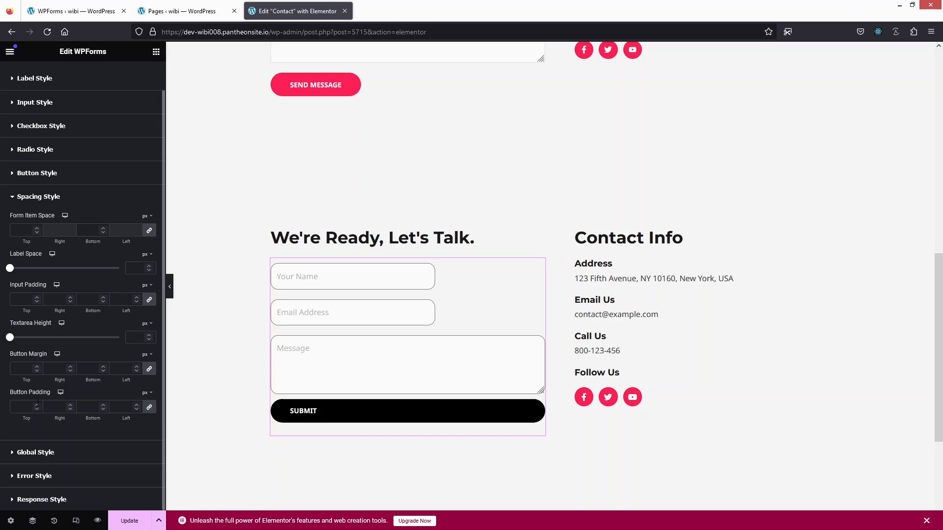
left_click(149, 407)
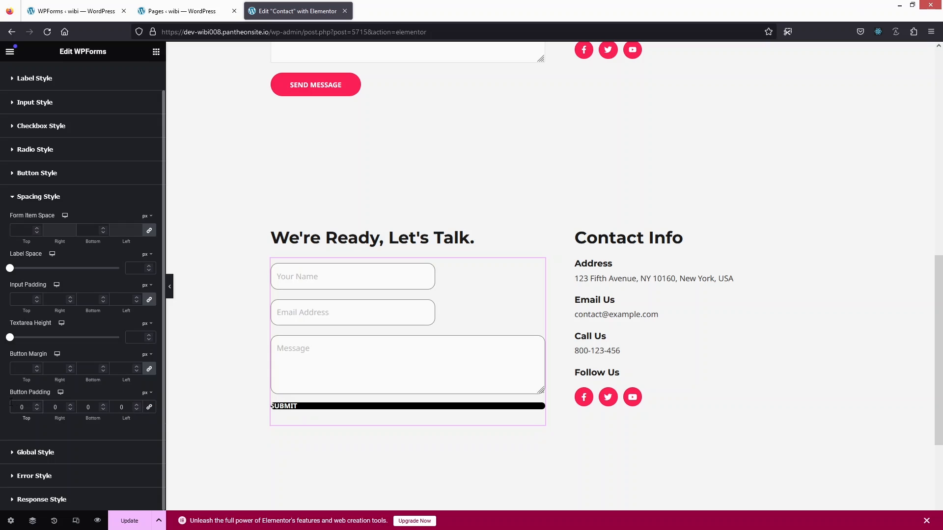
type("30")
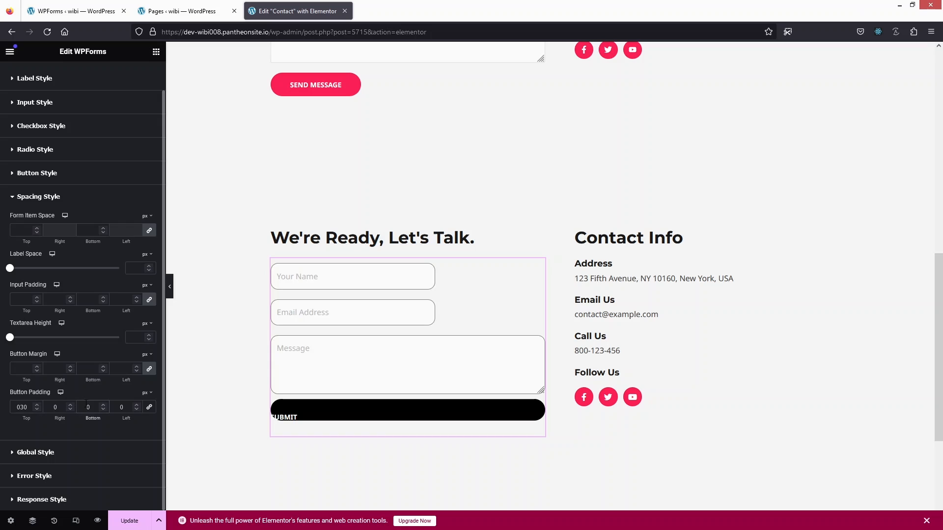
type("30")
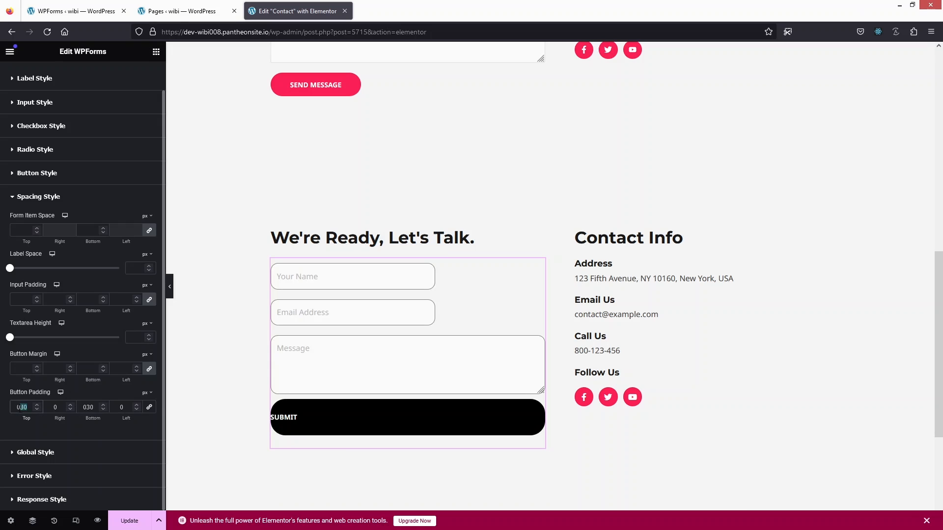
type("15")
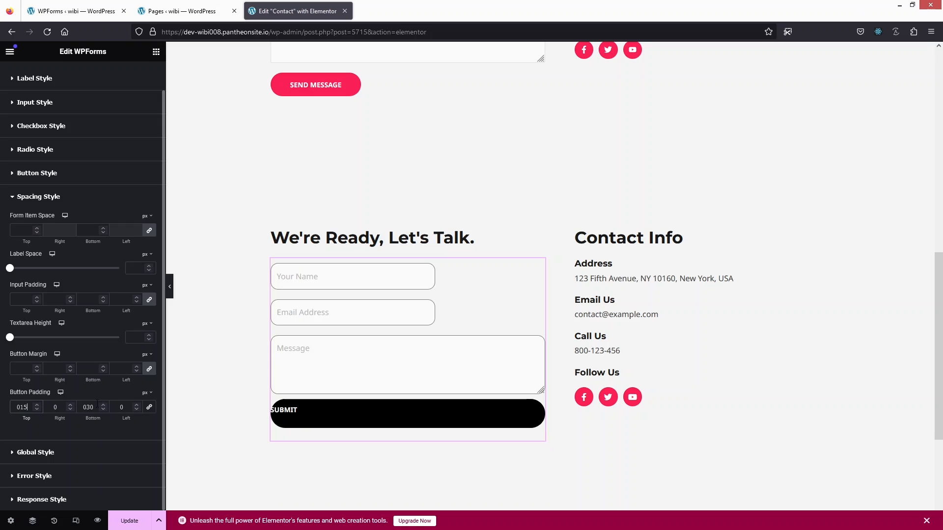
type("15")
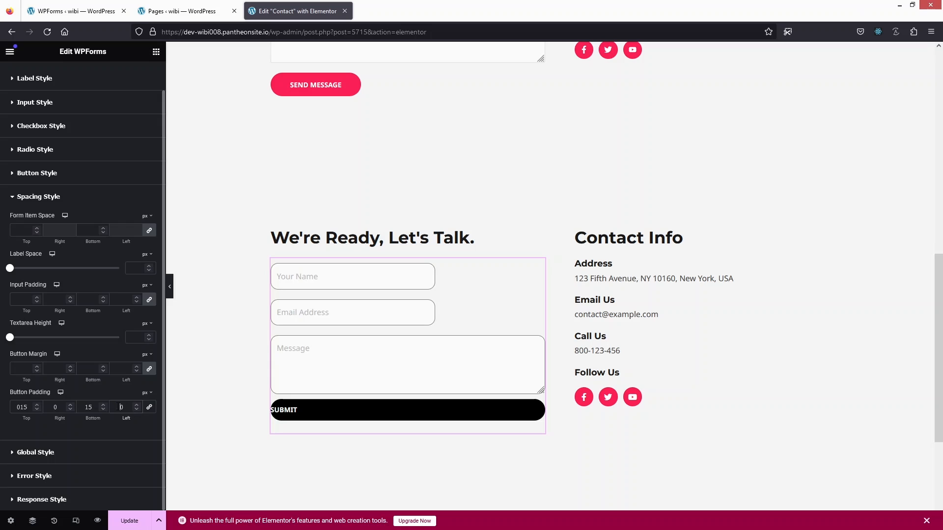
left_click(118, 407)
type("25")
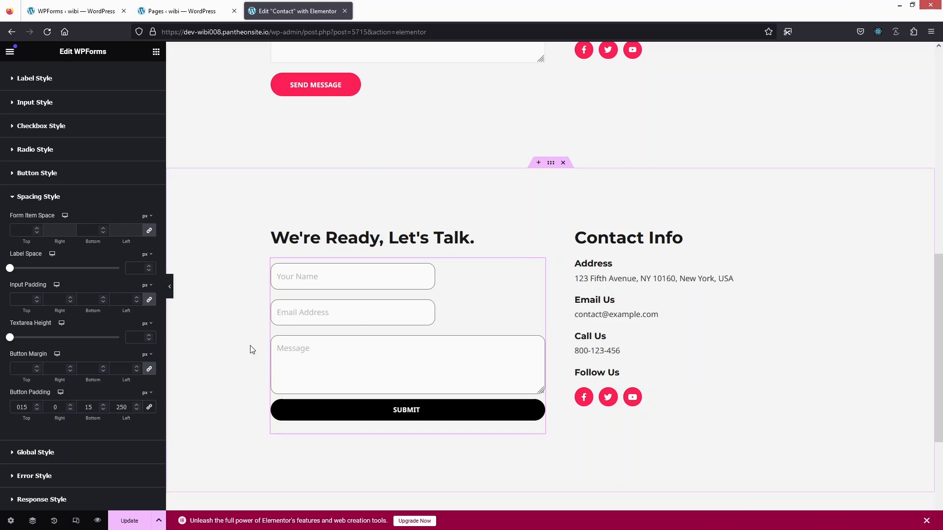
Update the Contact page and open a preview of the changes
scroll(230, 309, "up", 1)
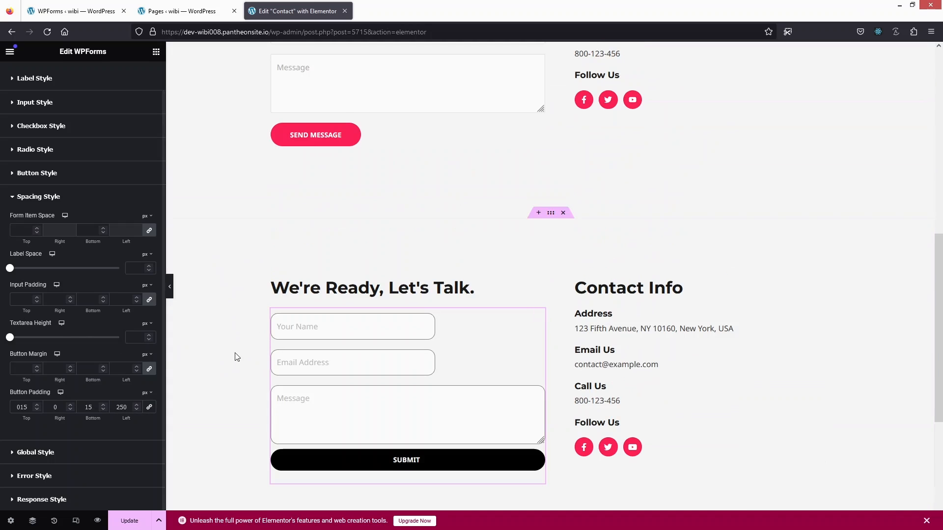
scroll(235, 356, "down", 3)
left_click(130, 518)
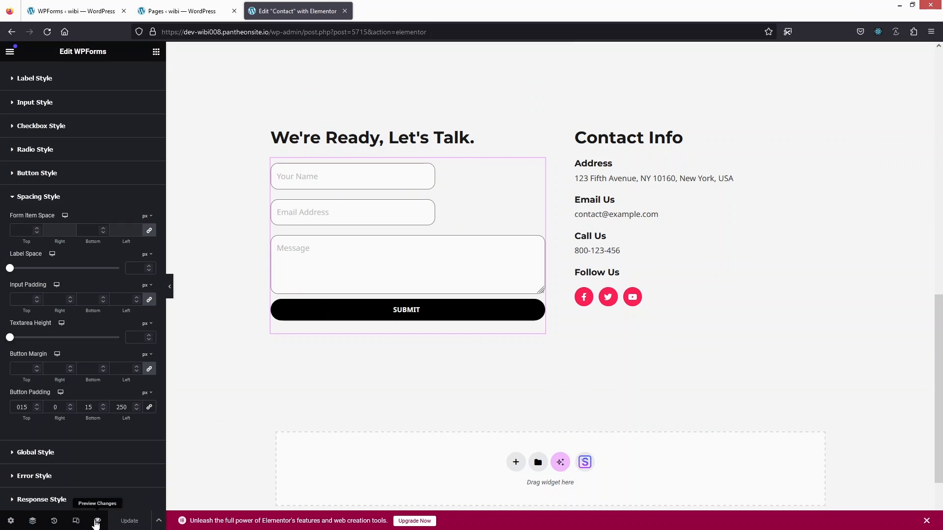
left_click(97, 521)
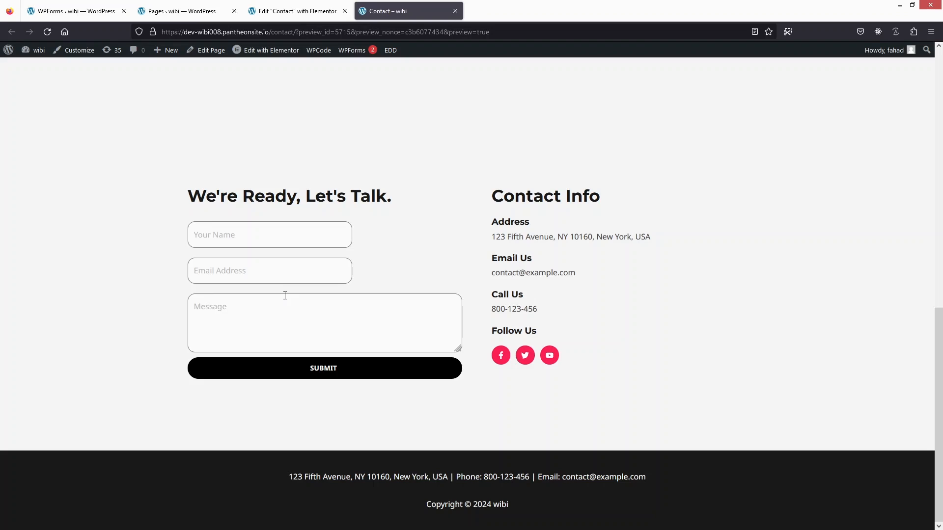